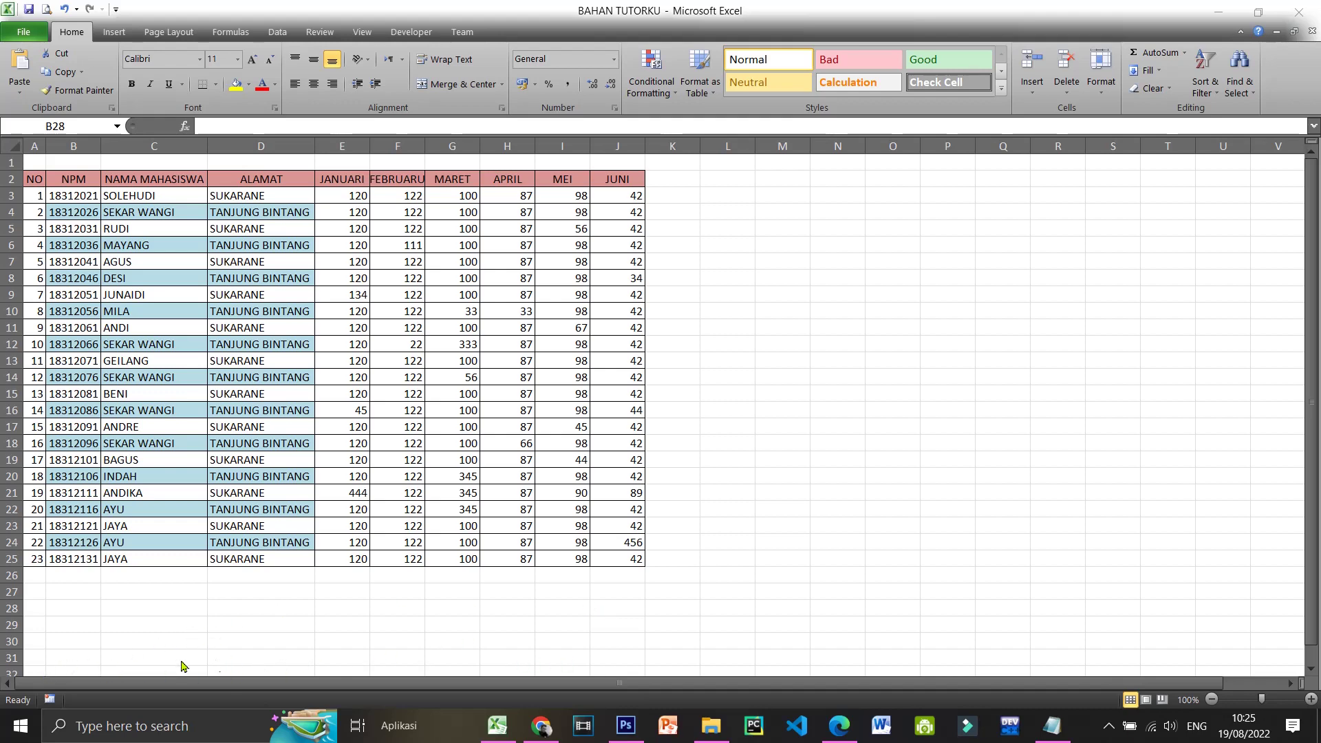
# Select cells C30 and B32 in the student table, scrolling to check the rows.
pyautogui.click(147, 640)
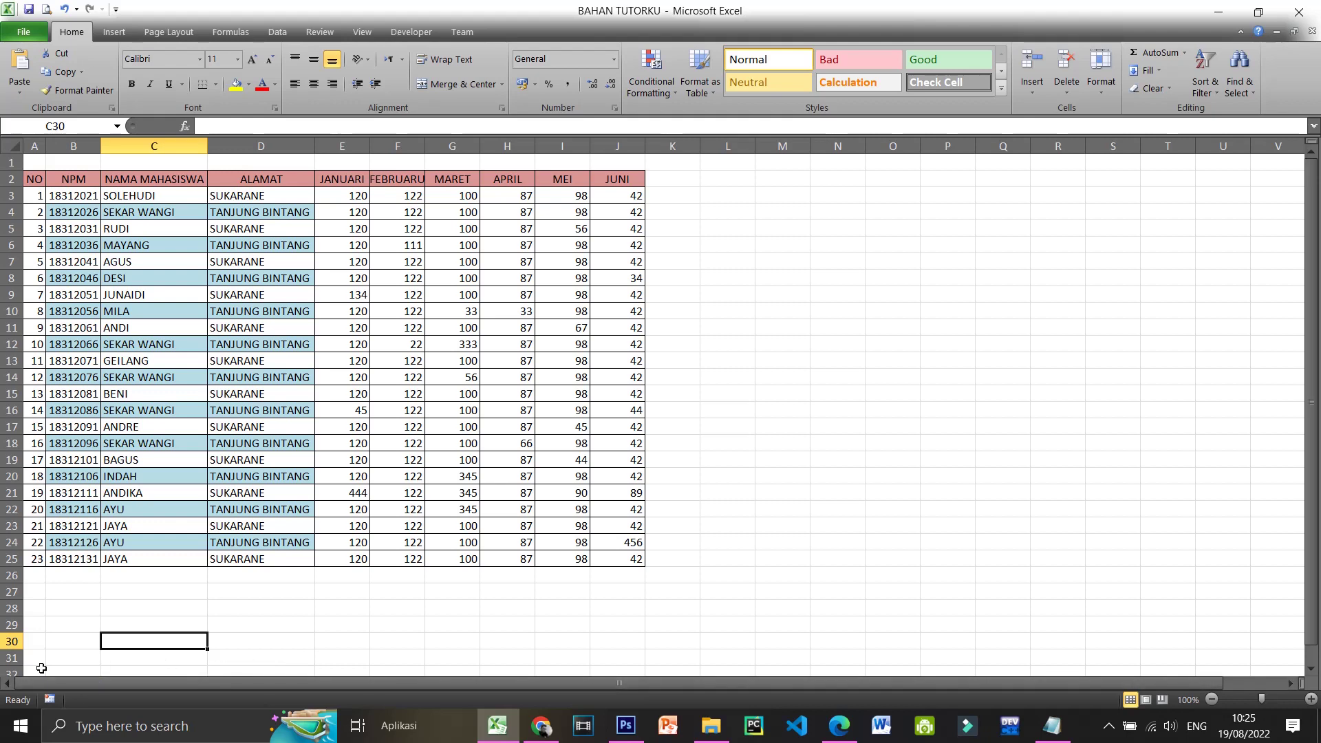
pyautogui.scroll(-2, 351, 415)
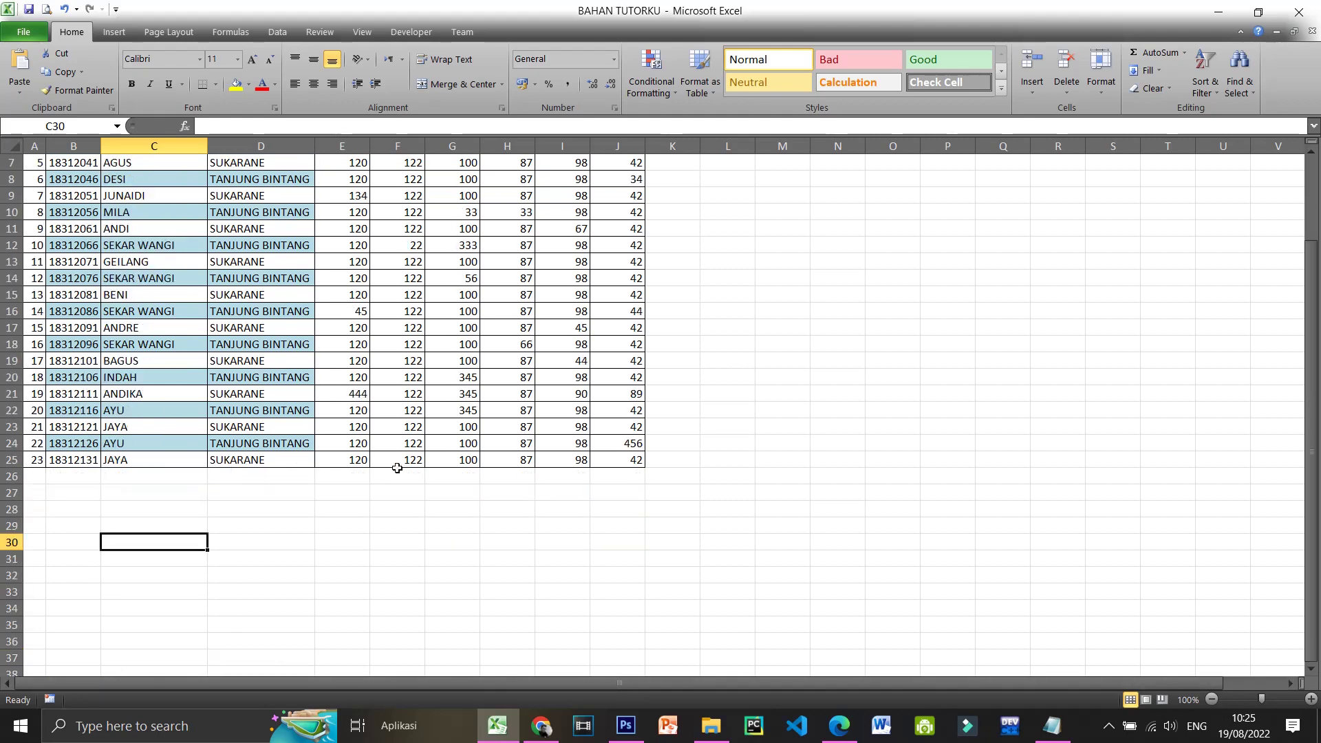
pyautogui.scroll(2, 397, 467)
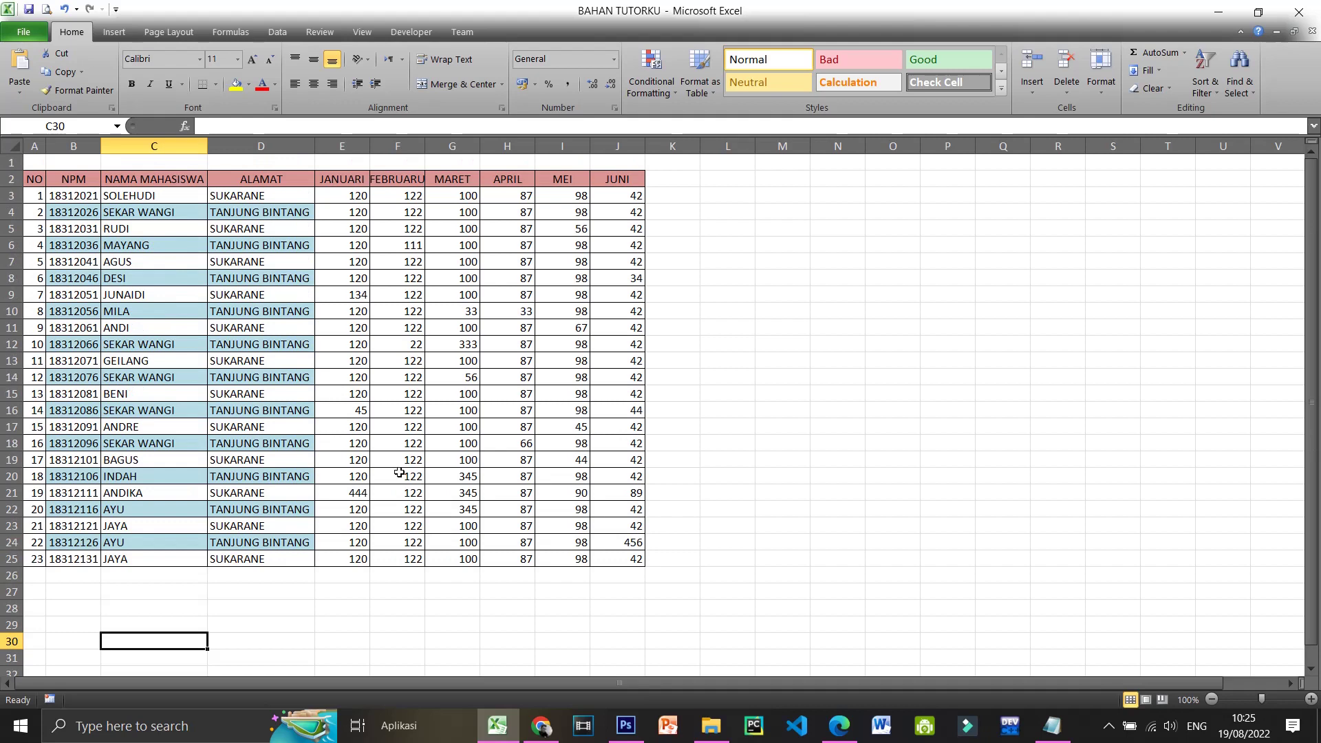
pyautogui.click(78, 669)
pyautogui.click(160, 645)
pyautogui.scroll(-2, 730, 507)
pyautogui.scroll(2, 731, 507)
# Select cell O10, then open Excel Options from the File backstage.
pyautogui.click(865, 315)
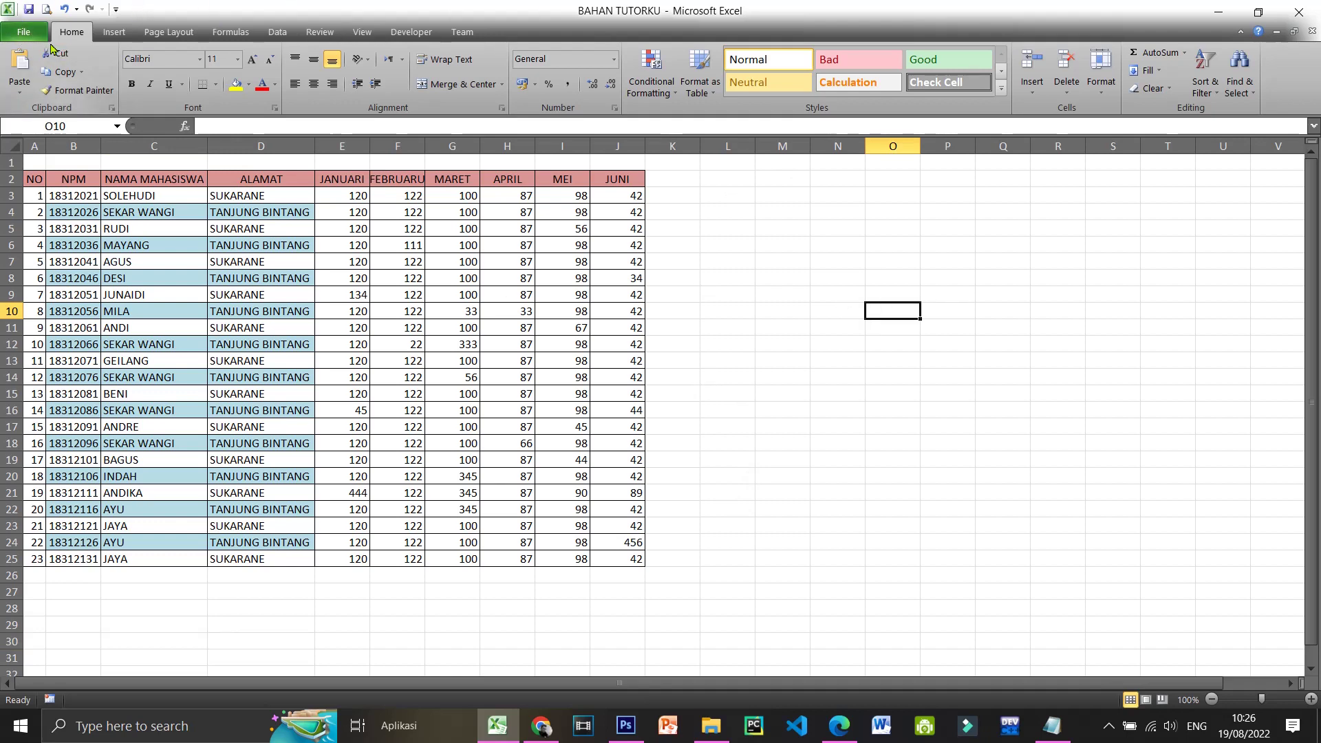
pyautogui.click(39, 35)
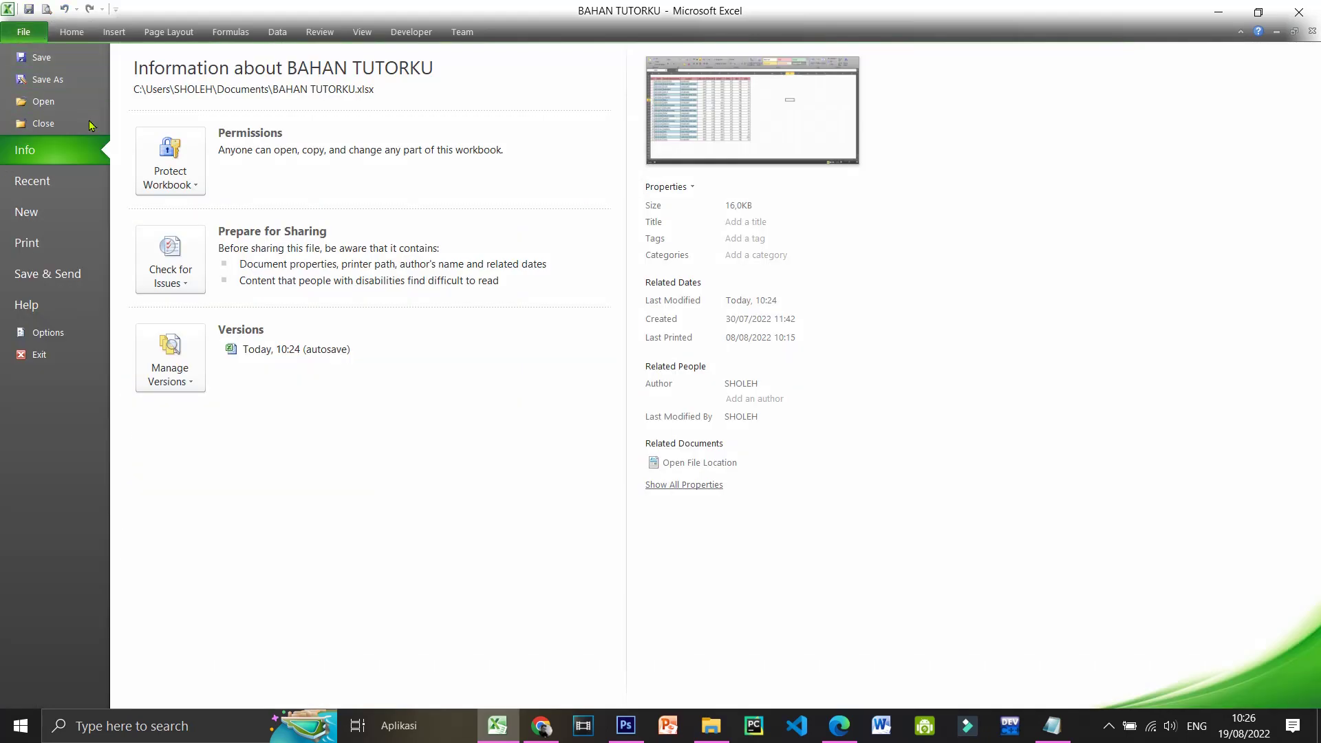
pyautogui.click(62, 333)
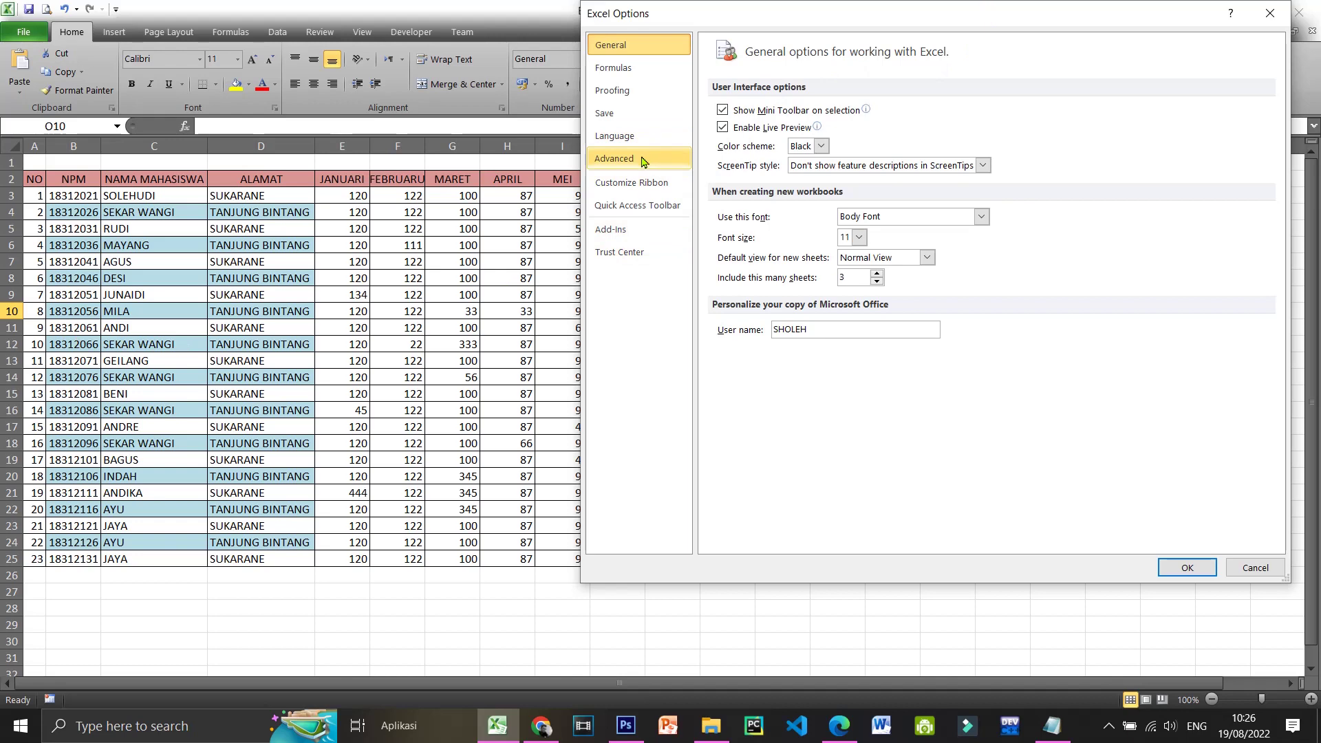
# Look through the Formulas, Proofing and Save categories, then switch to Advanced.
pyautogui.click(623, 69)
pyautogui.click(612, 90)
pyautogui.click(605, 113)
pyautogui.click(612, 90)
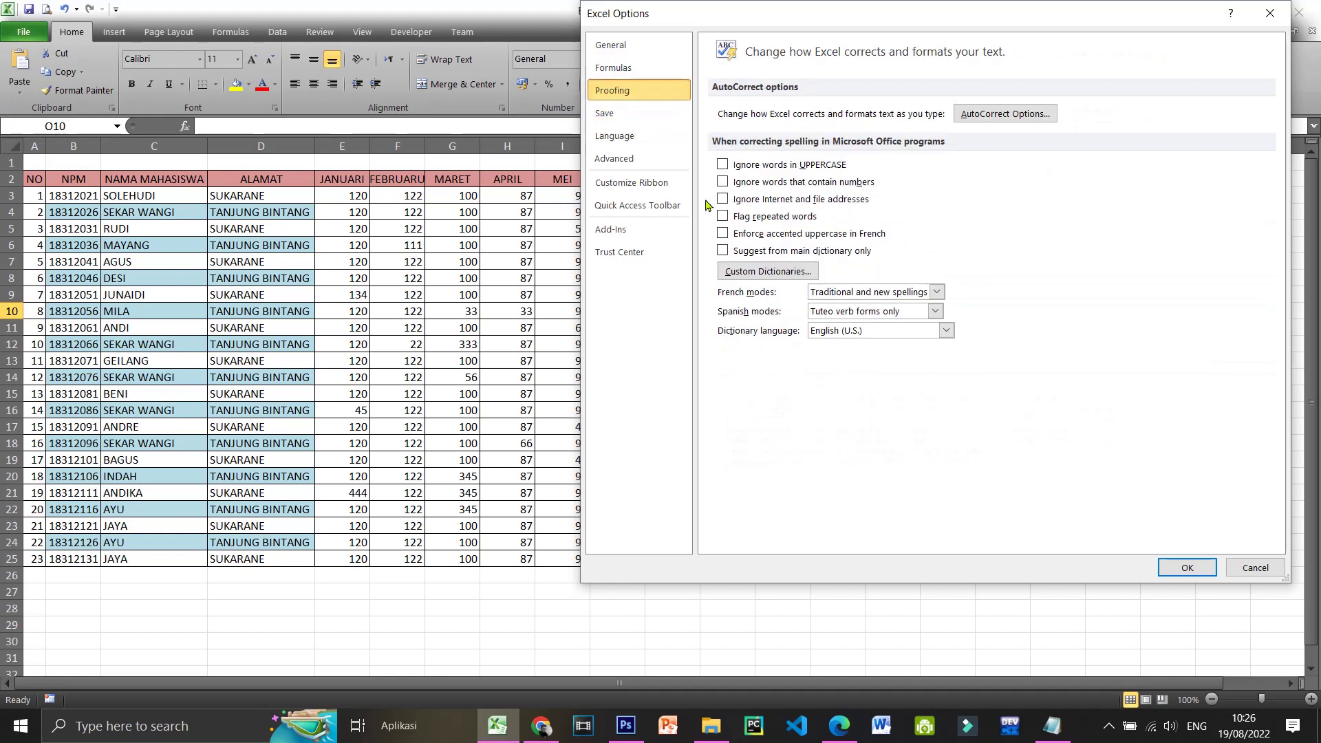
pyautogui.click(614, 159)
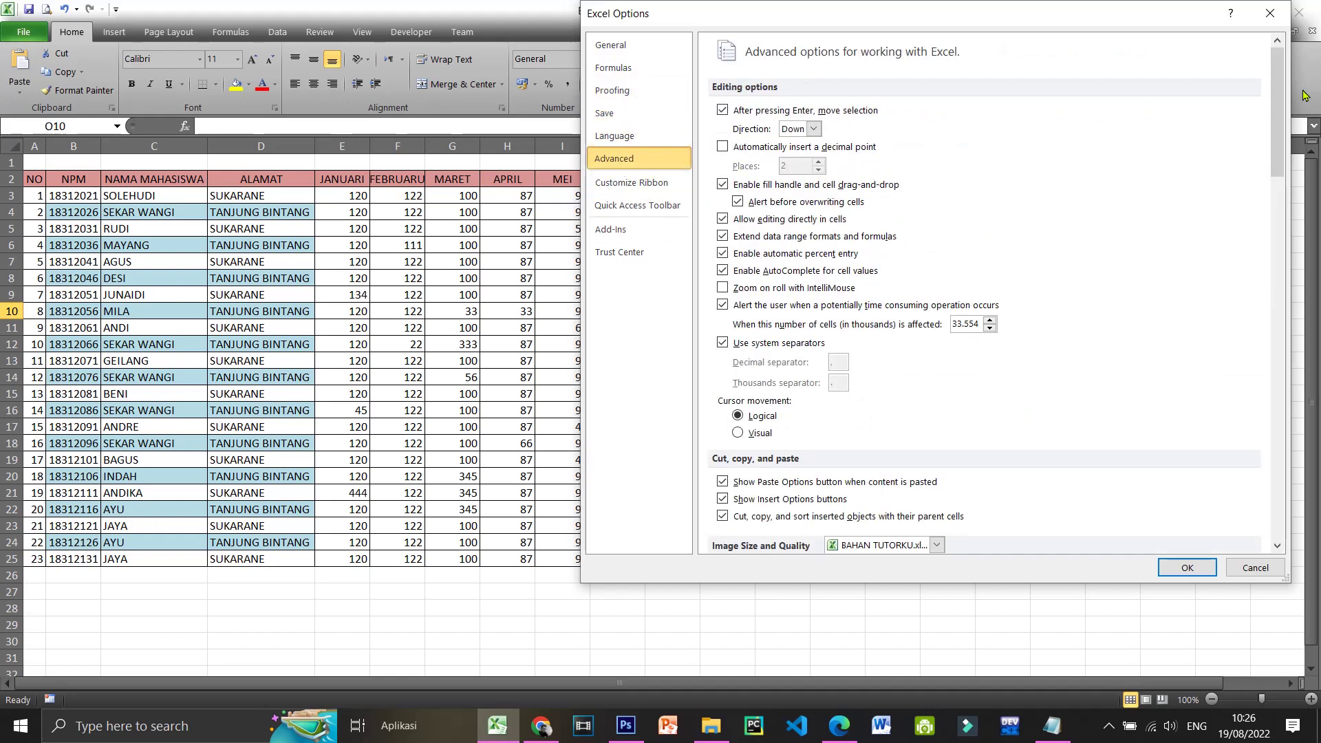
# Scroll the Advanced page down to the workbook's display options.
pyautogui.moveTo(1278, 114); pyautogui.dragTo(1269, 245)
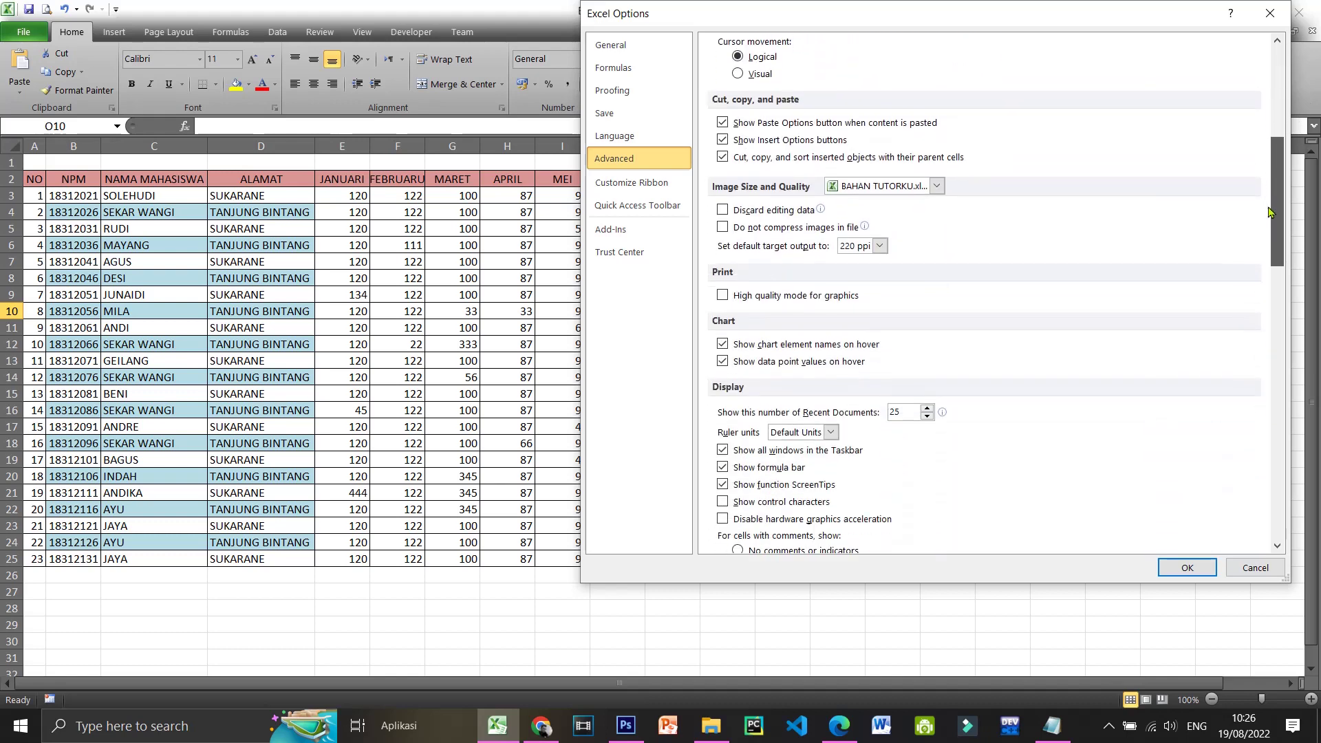
pyautogui.scroll(-1, 957, 361)
pyautogui.scroll(-4, 956, 362)
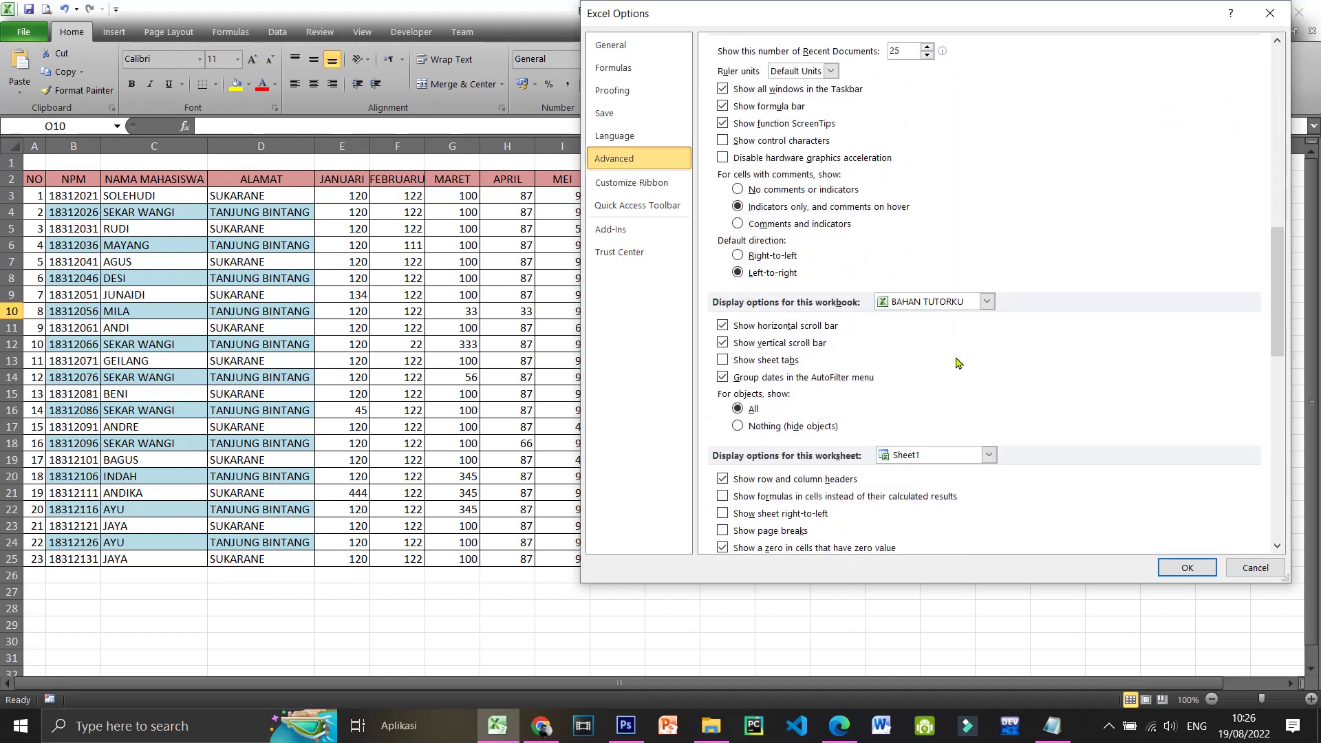
pyautogui.scroll(-3, 956, 363)
pyautogui.scroll(-5, 956, 363)
pyautogui.scroll(5, 956, 363)
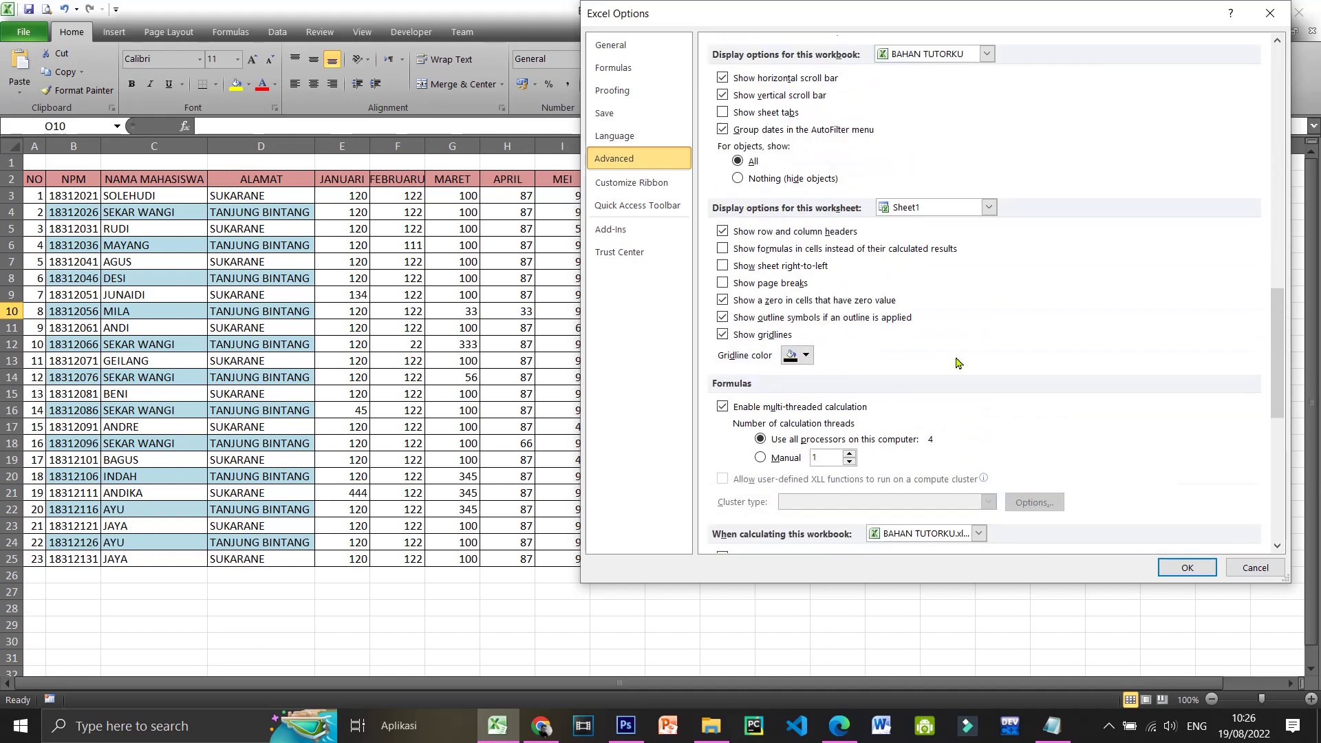
pyautogui.scroll(5, 956, 363)
pyautogui.scroll(3, 958, 363)
pyautogui.scroll(2, 961, 321)
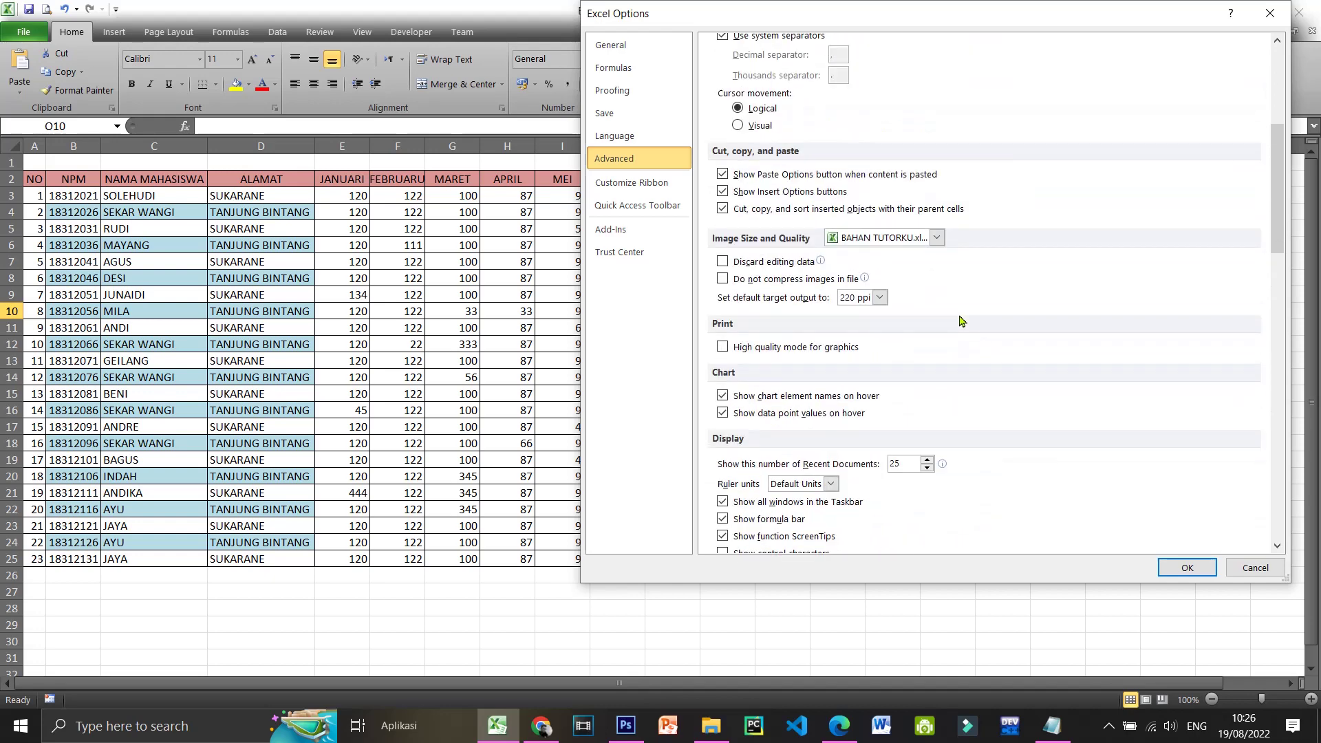
pyautogui.scroll(2, 962, 315)
pyautogui.scroll(-2, 963, 311)
pyautogui.scroll(-3, 961, 310)
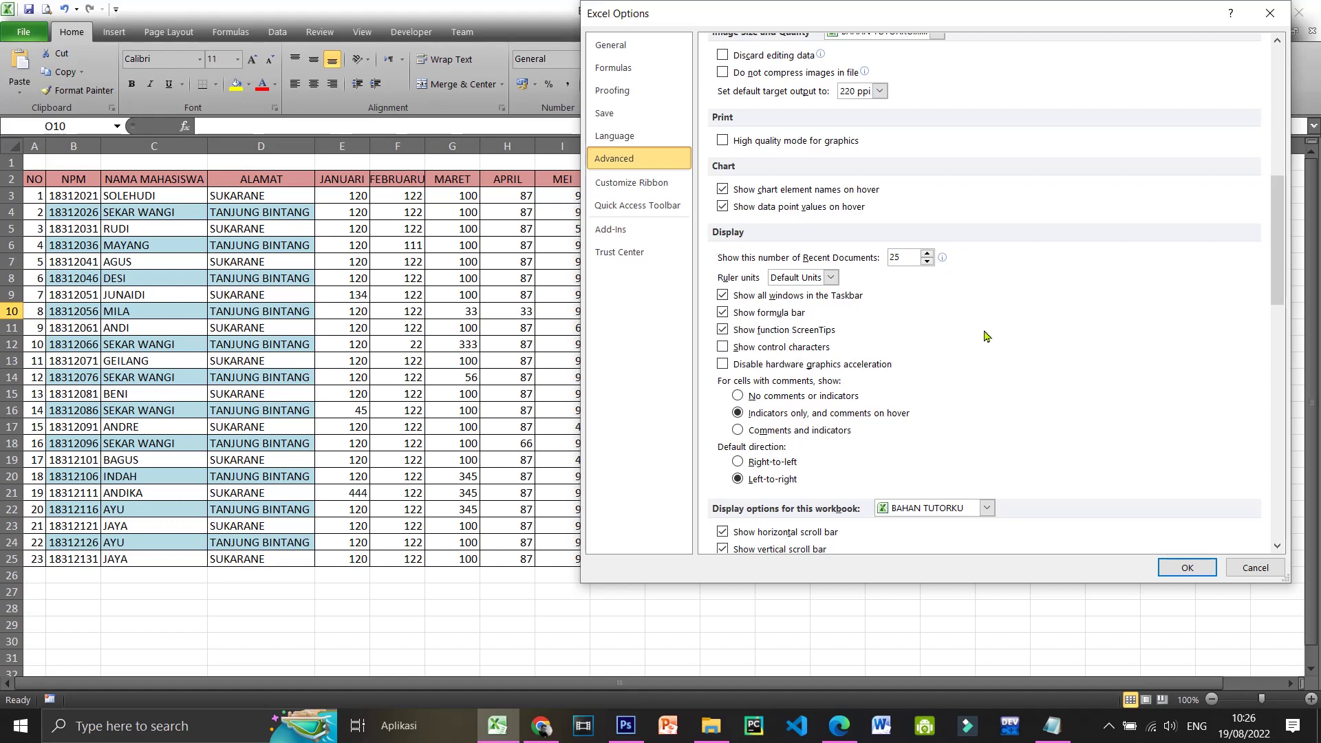
# Tick 'Show sheet tabs' for BAHAN TUTORKU and confirm with OK.
pyautogui.scroll(-3, 952, 384)
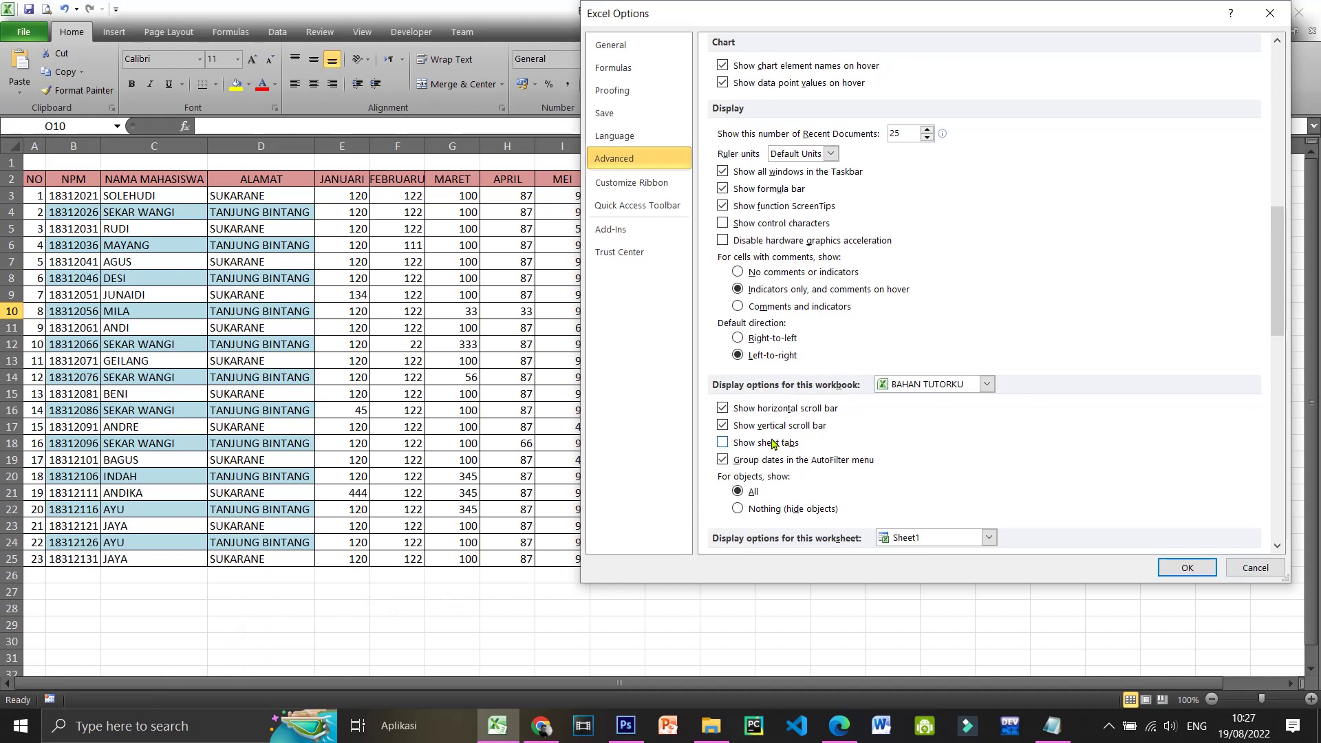
pyautogui.click(722, 442)
pyautogui.click(1187, 568)
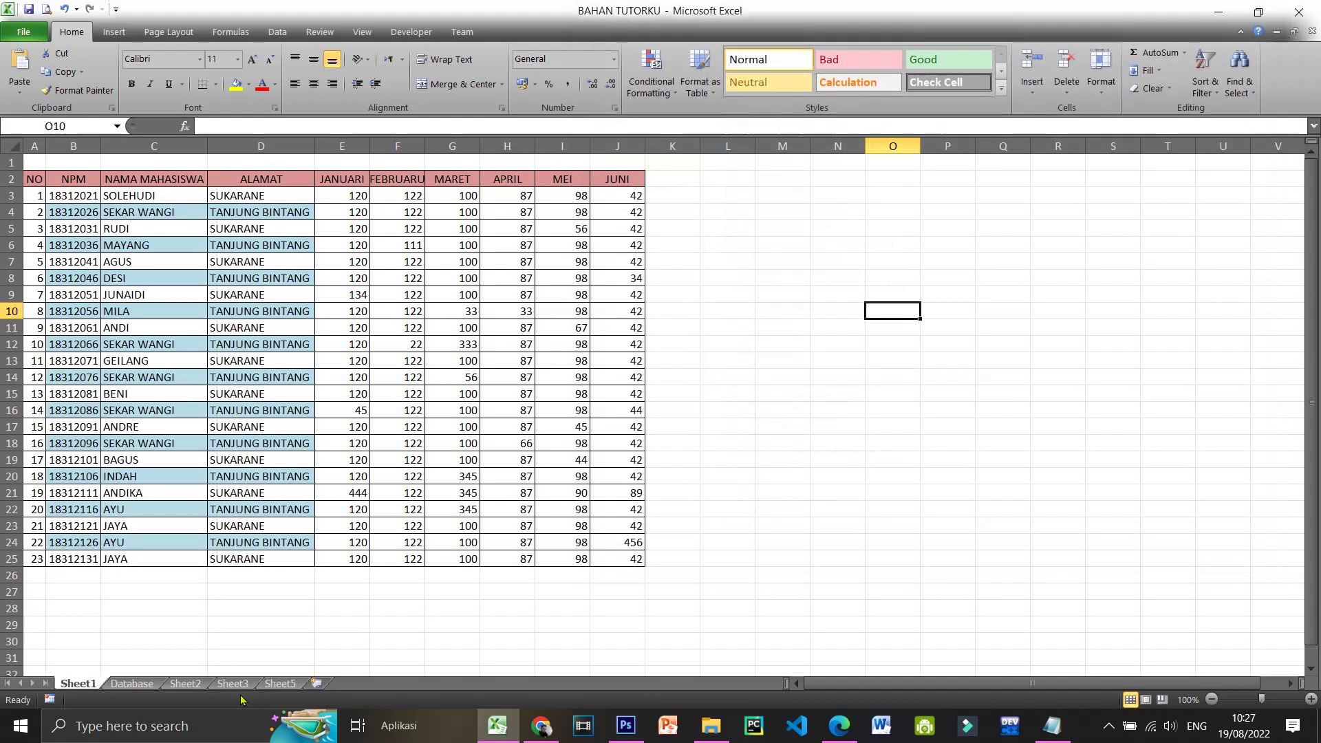
# Flip between Sheet1, Sheet2 and Database, finishing on the Database sheet.
pyautogui.click(131, 684)
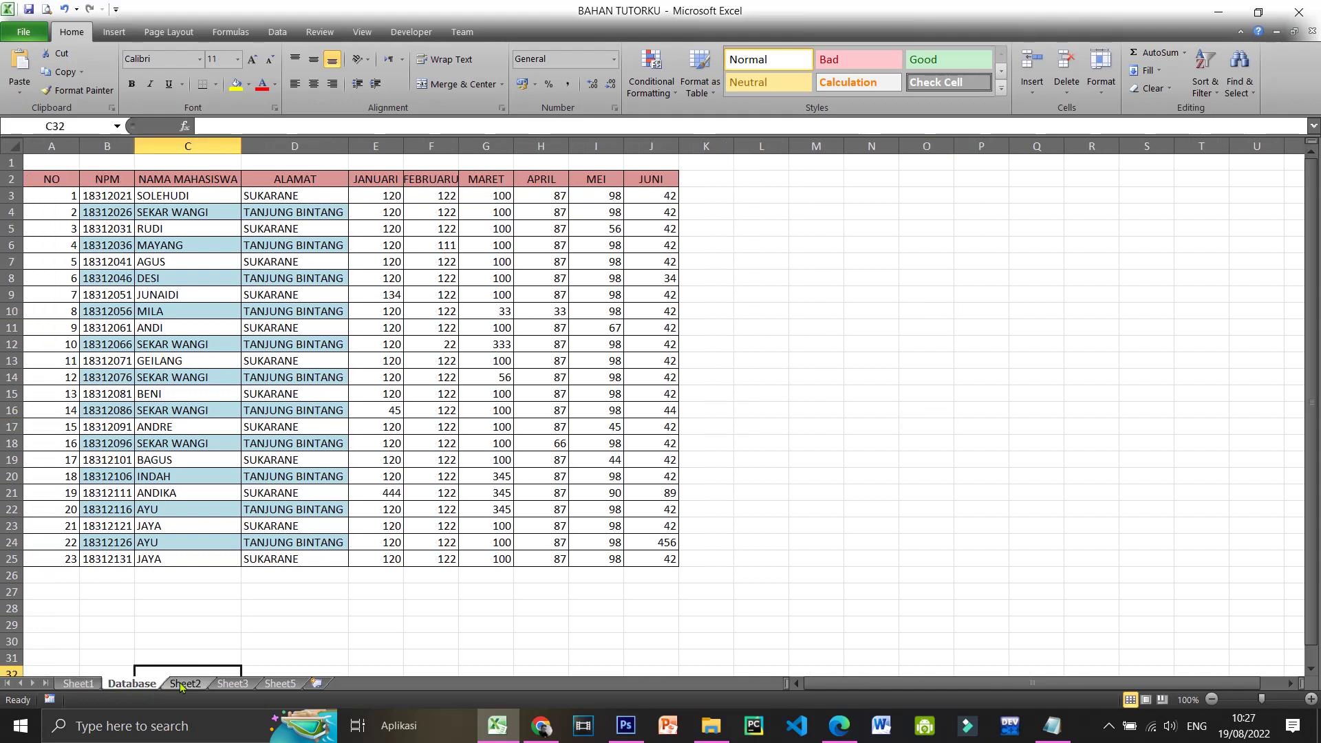
pyautogui.hotkey('ctrl', 'pagedown')
pyautogui.hotkey('ctrl', 'pagedown')
pyautogui.hotkey('ctrl', 'pagedown')
pyautogui.click(78, 685)
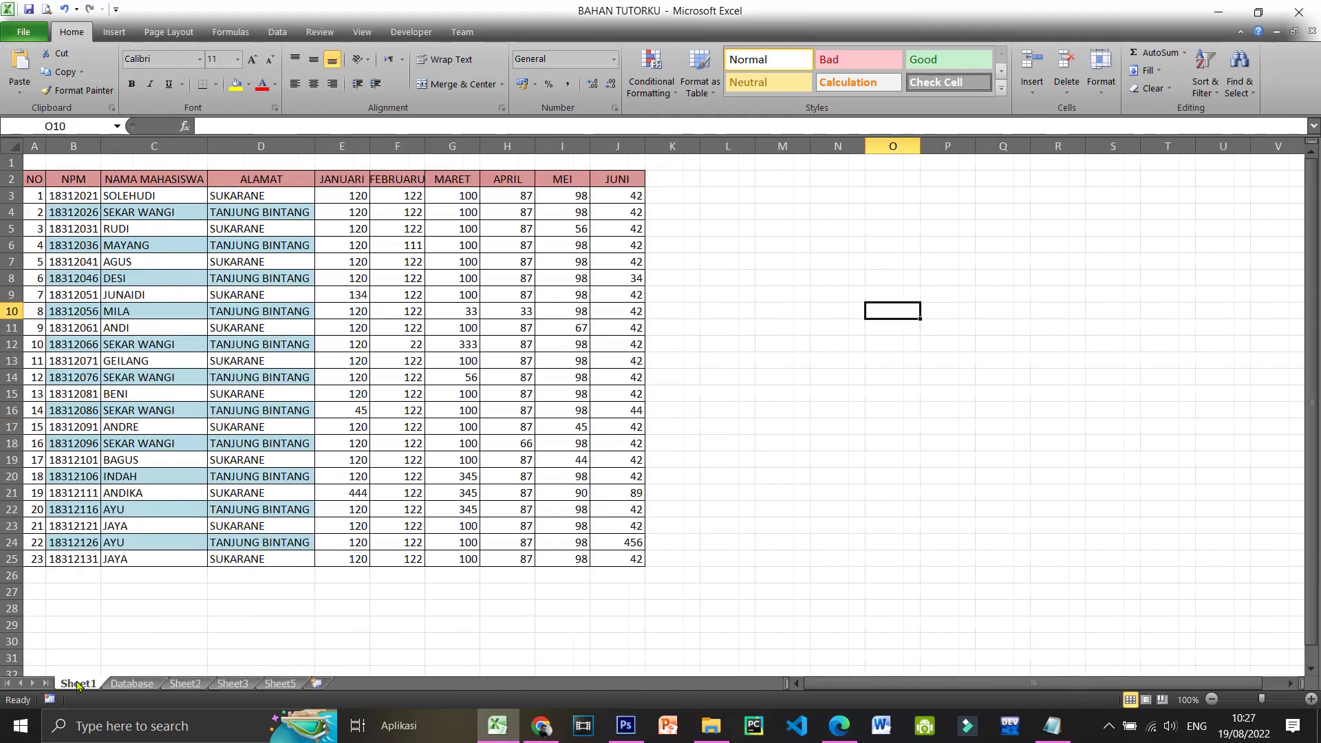
pyautogui.click(132, 688)
pyautogui.click(87, 688)
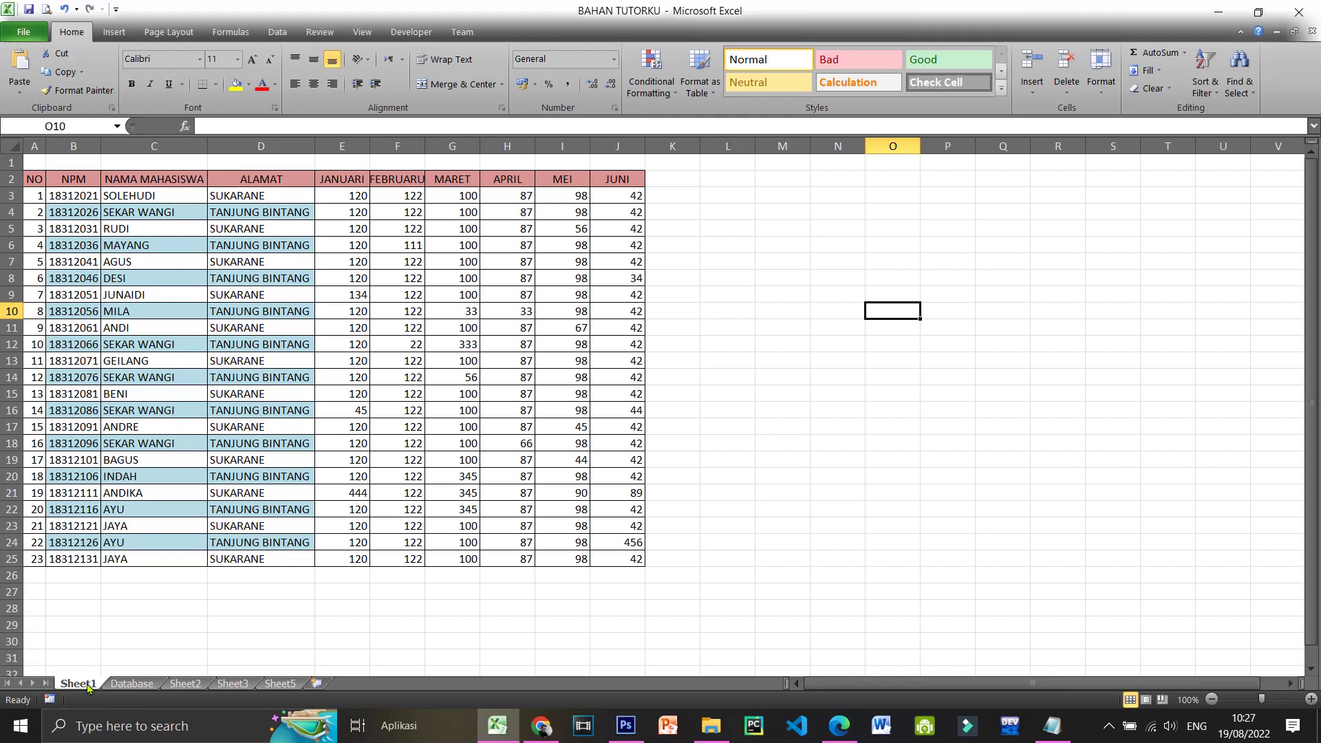
pyautogui.click(132, 685)
pyautogui.click(184, 686)
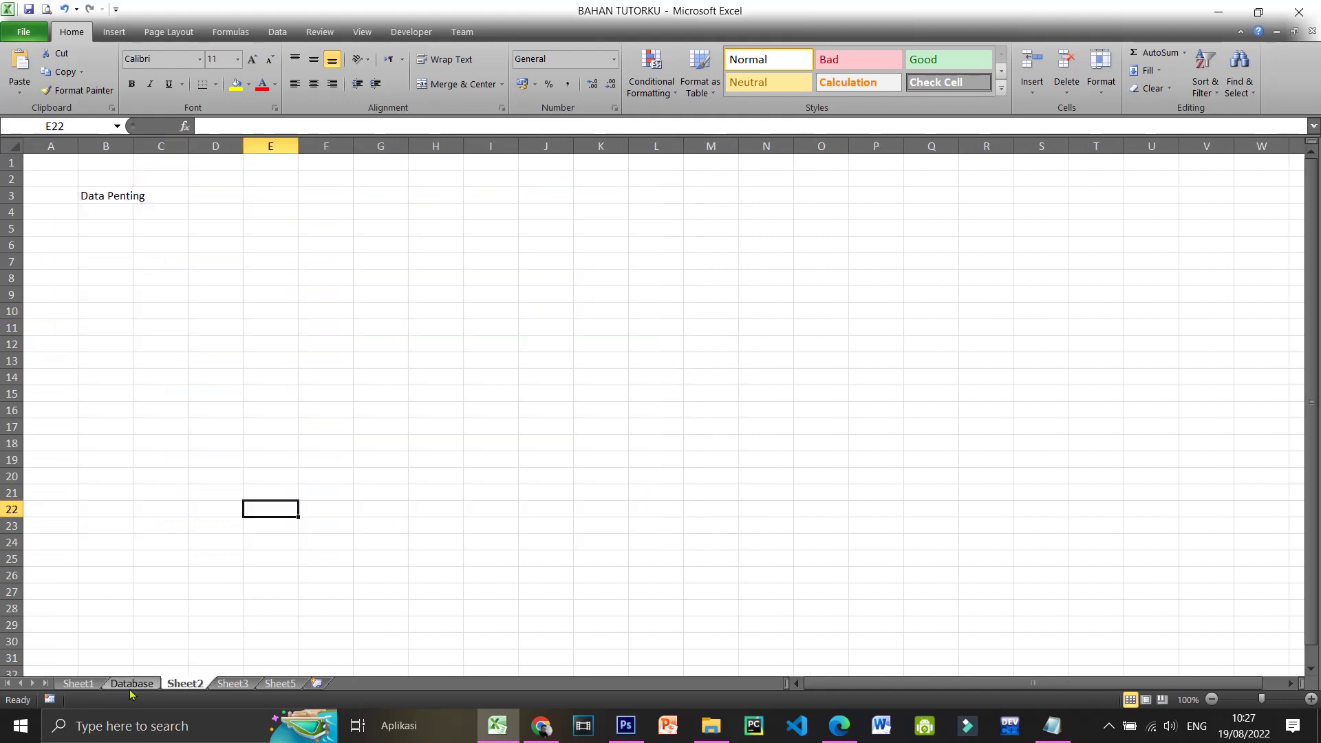
pyautogui.click(131, 686)
pyautogui.click(89, 686)
pyautogui.click(146, 686)
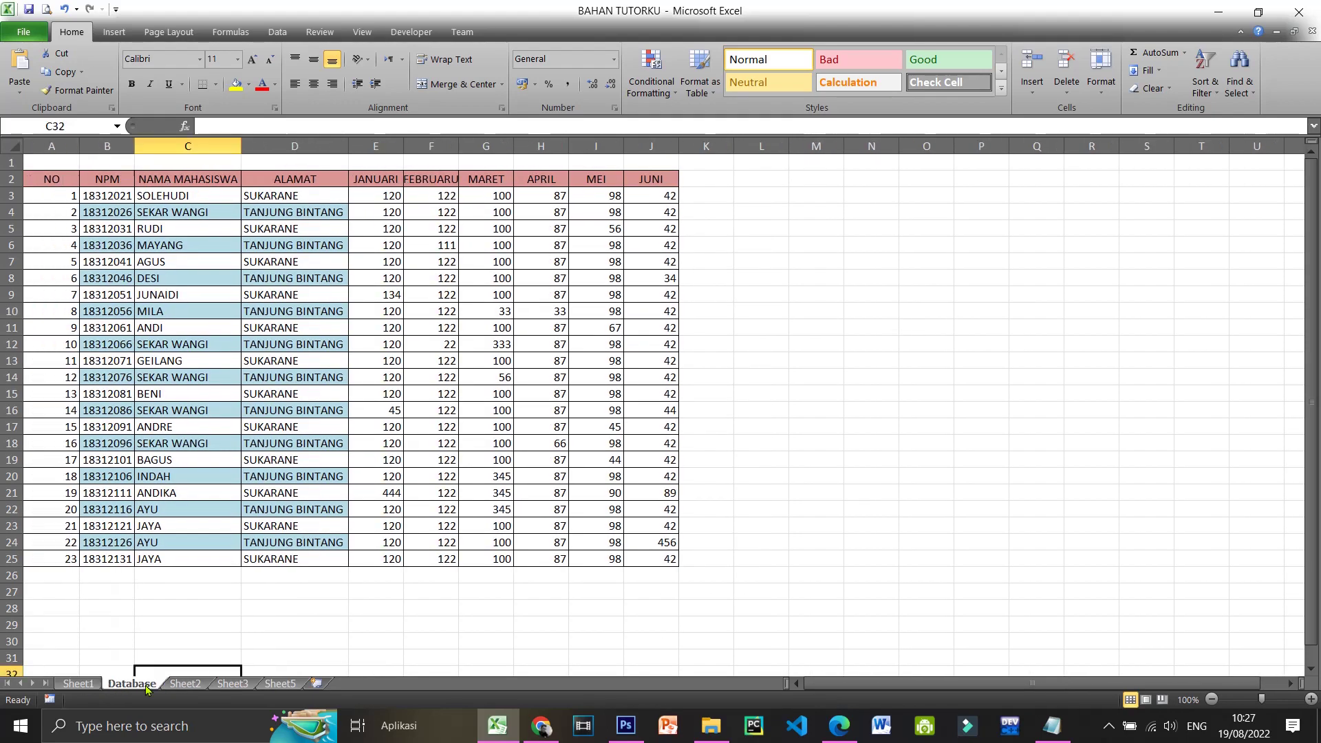
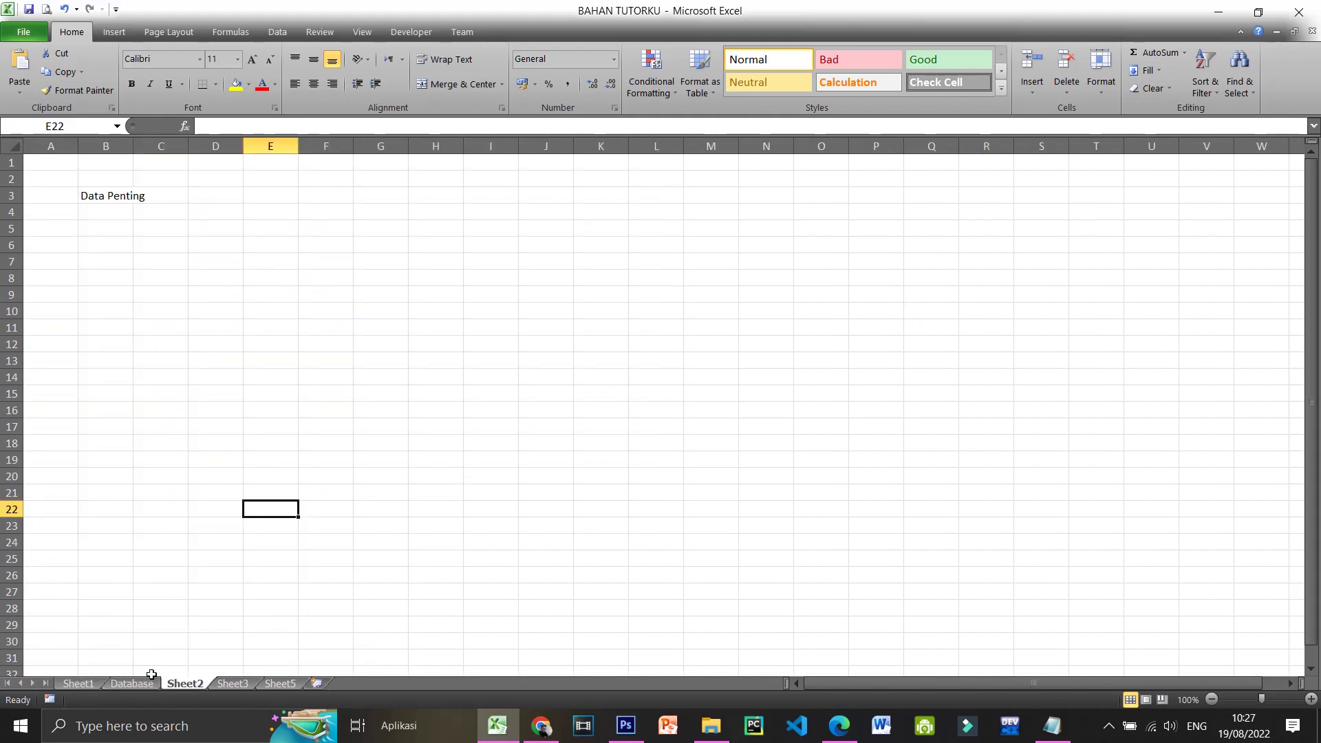
# Browse the Database, Sheet5, Sheet3, Sheet2 and Laporan Tahunan sheets, ending on Database's student table.
pyautogui.click(148, 683)
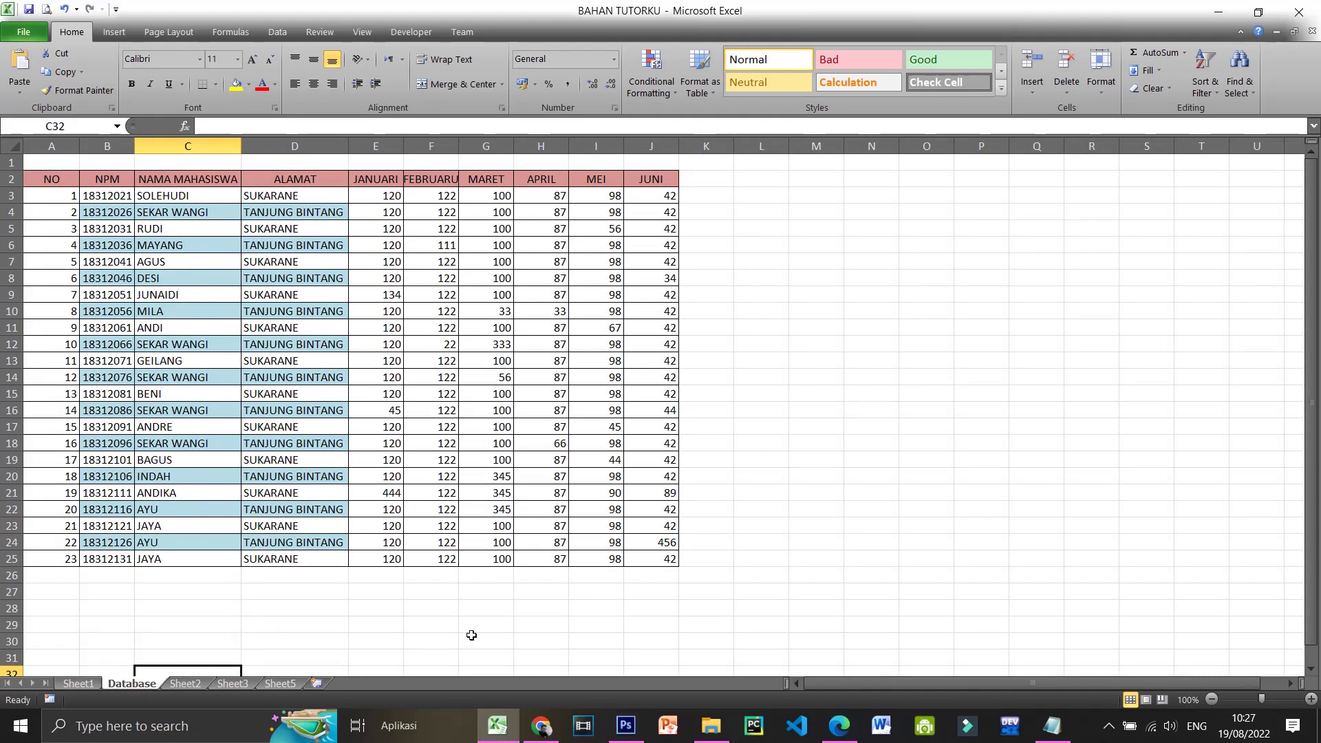
pyautogui.click(279, 683)
pyautogui.click(232, 683)
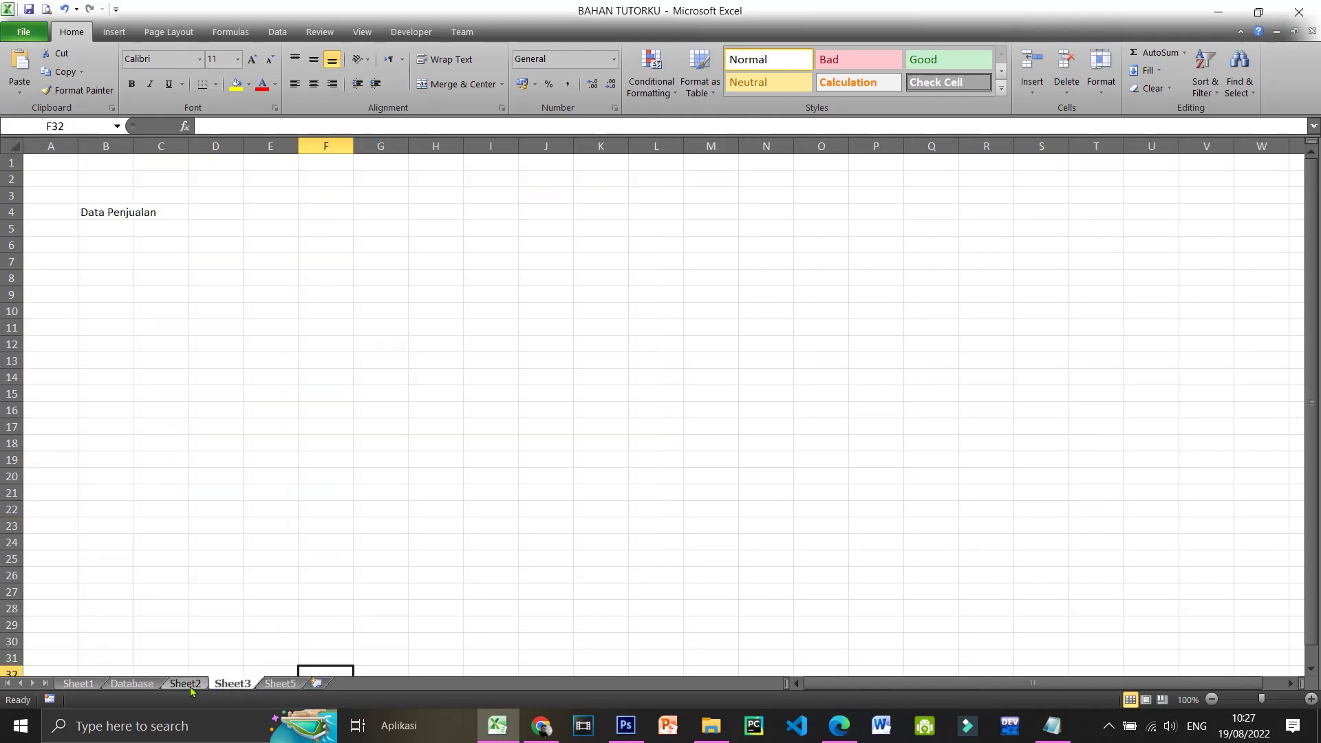
pyautogui.click(188, 684)
pyautogui.click(232, 683)
pyautogui.click(265, 683)
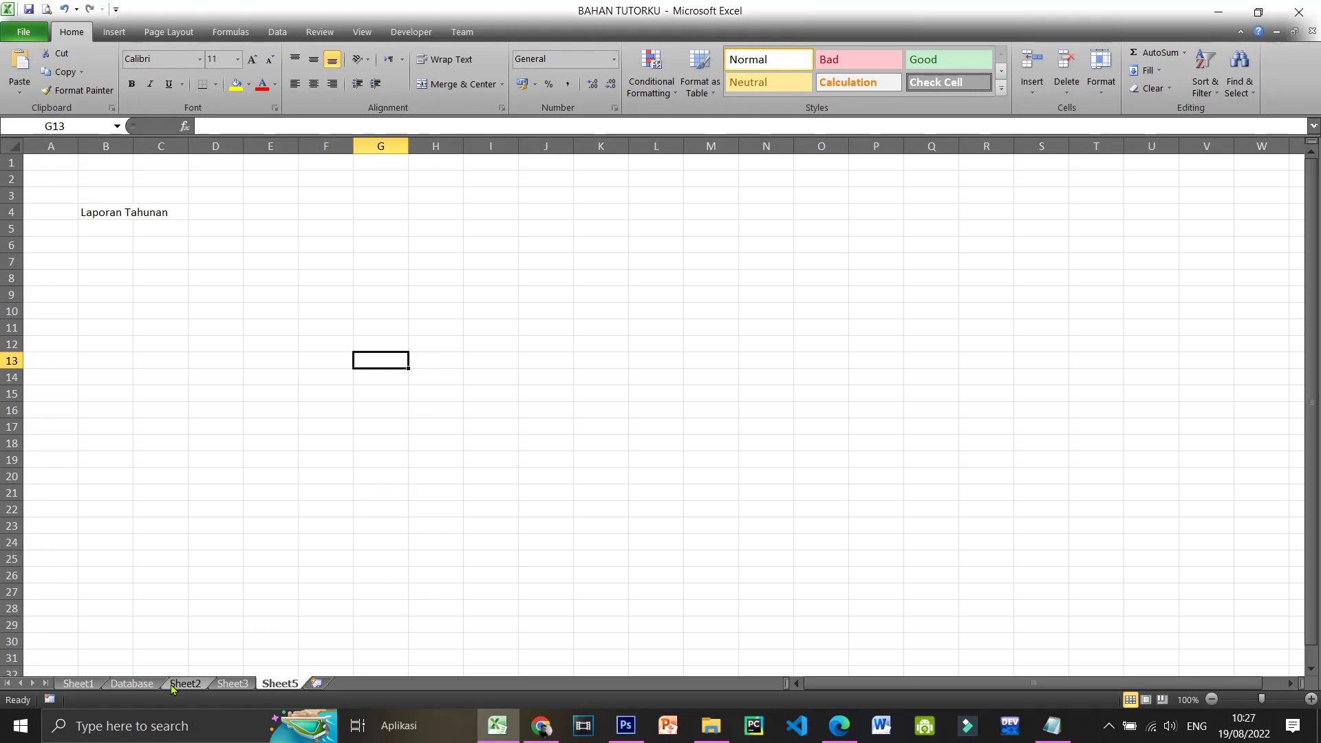
pyautogui.click(134, 683)
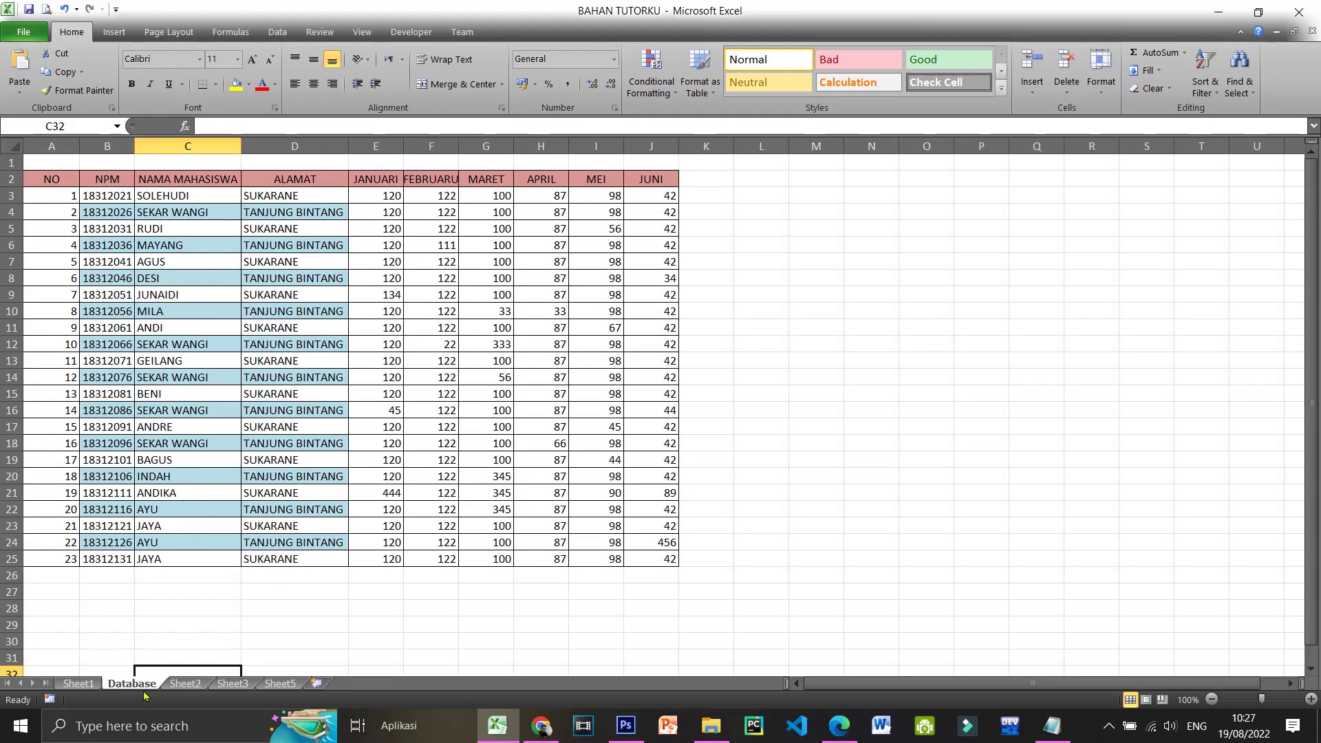
# Hide the Database sheet, leaving Sheet2 ('Data Penting') displayed with a cell selected.
pyautogui.rightClick(121, 685)
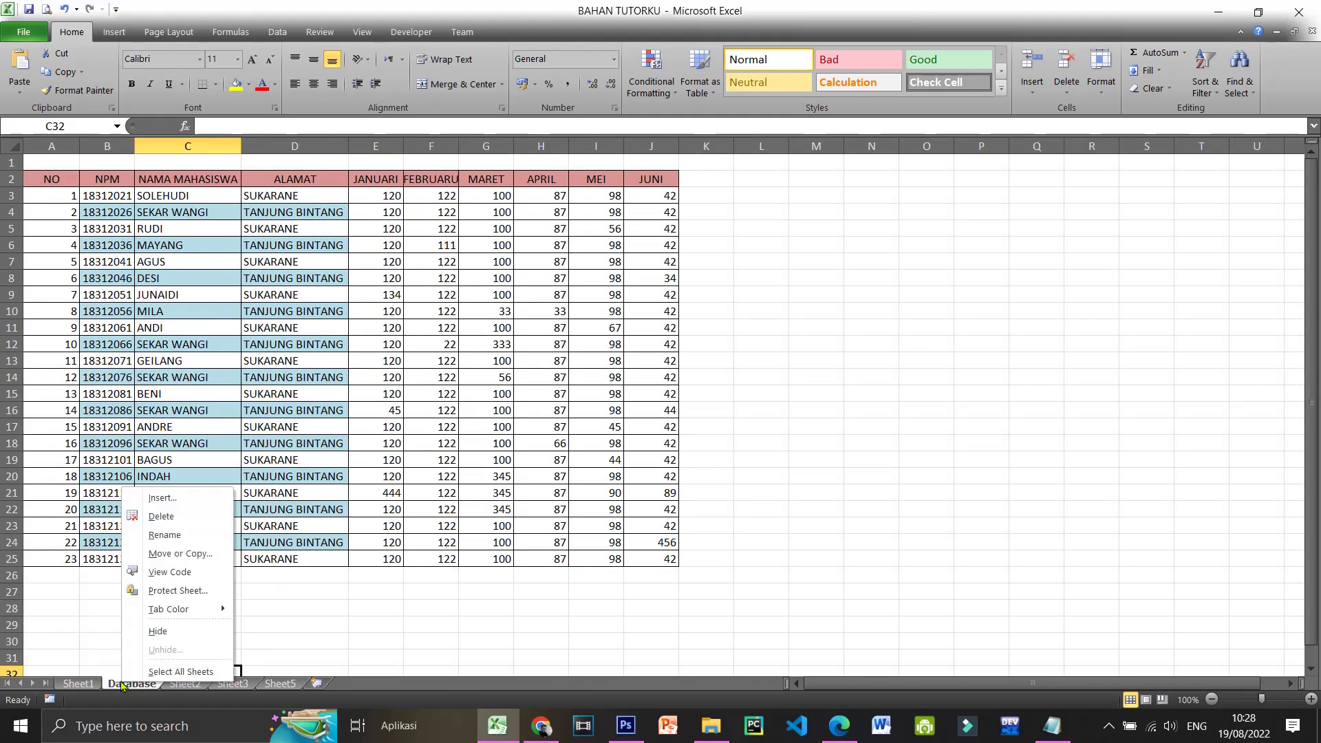
pyautogui.click(158, 632)
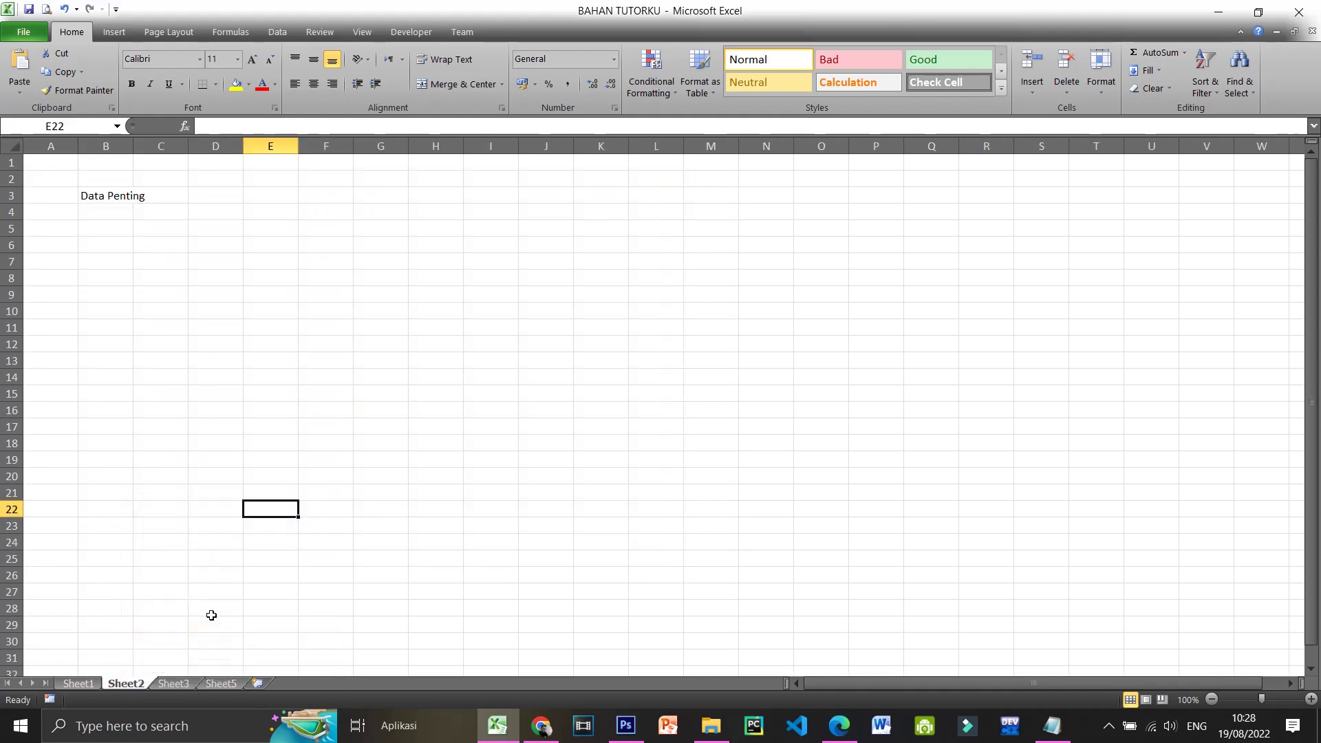
pyautogui.click(296, 542)
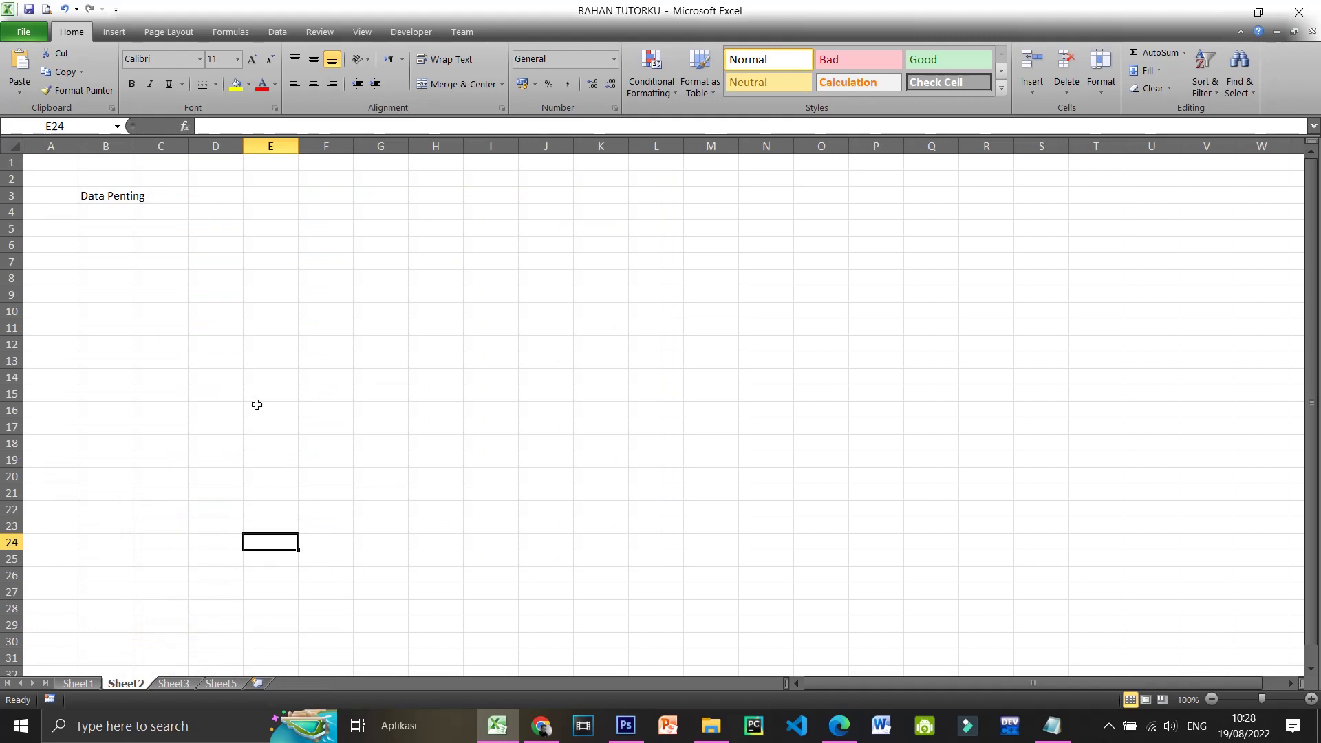
# Restore the hidden Database sheet through Unhide, glance at Sheet2, then return to Database.
pyautogui.rightClick(136, 688)
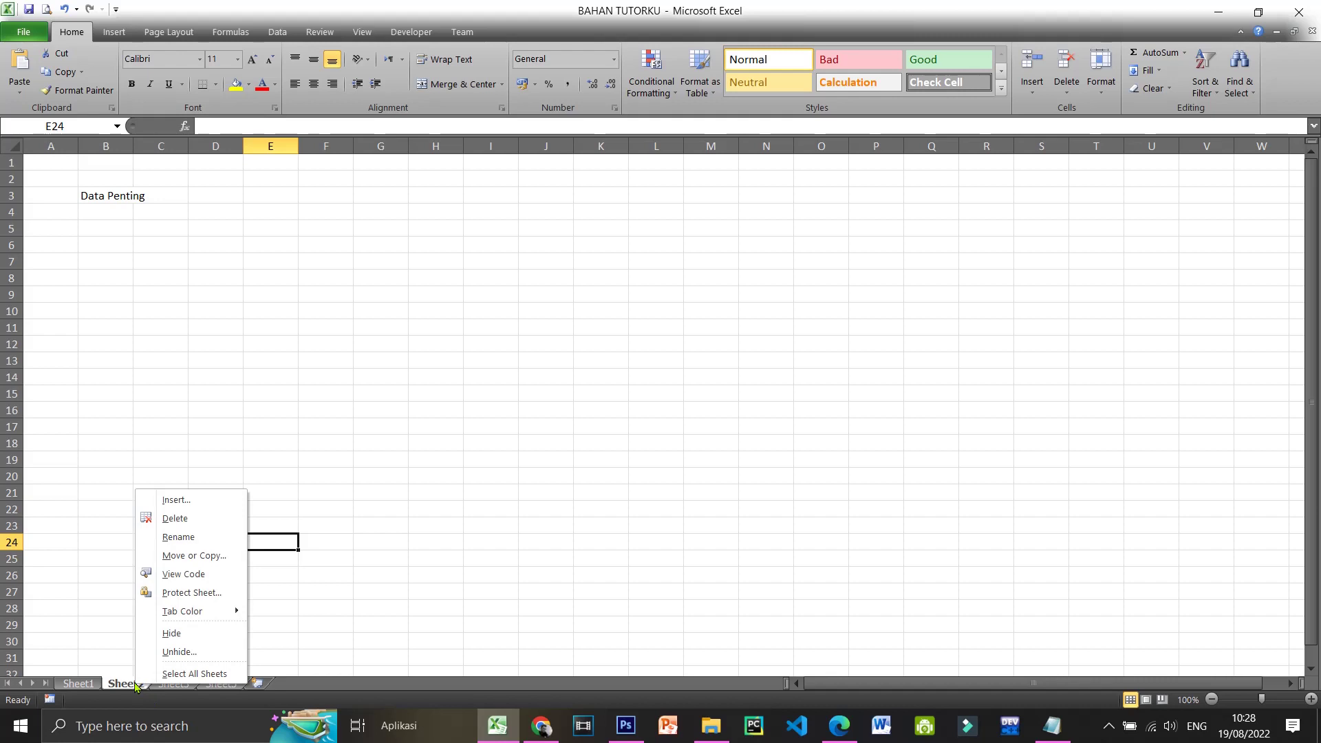
pyautogui.click(176, 651)
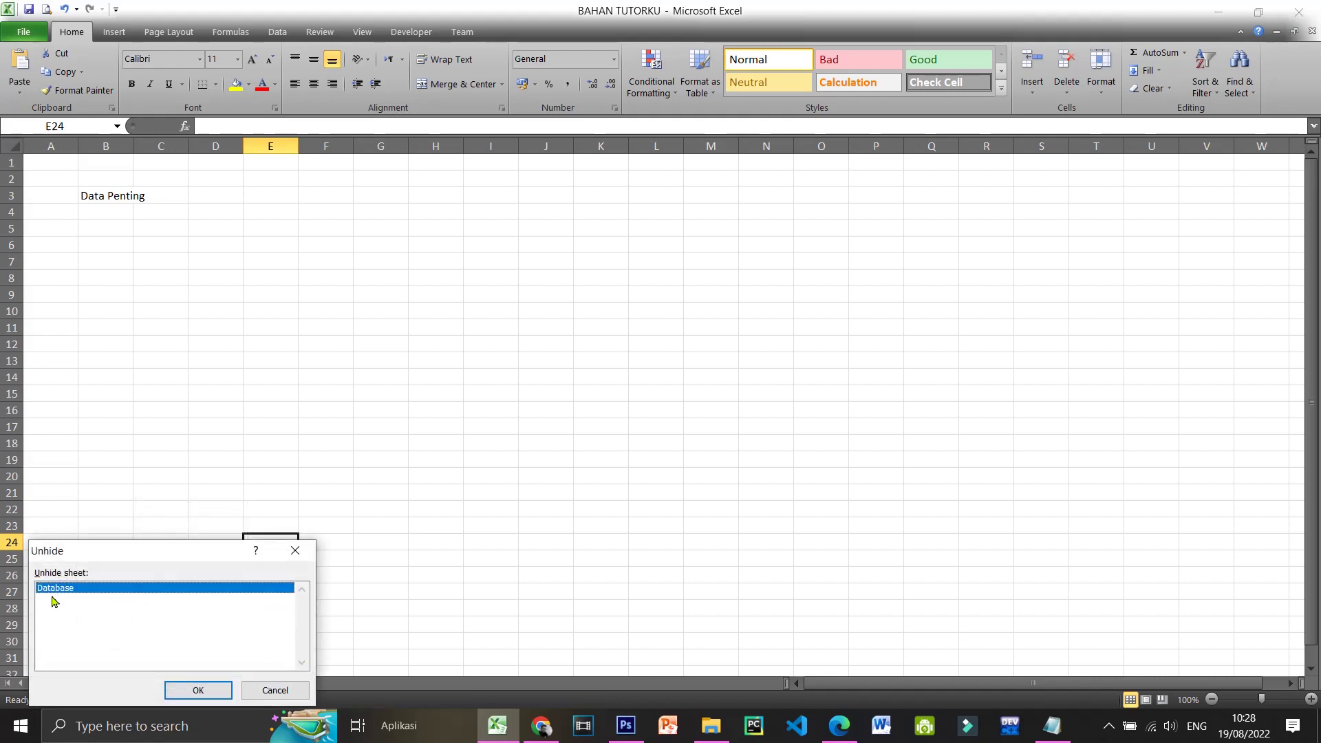
pyautogui.click(199, 691)
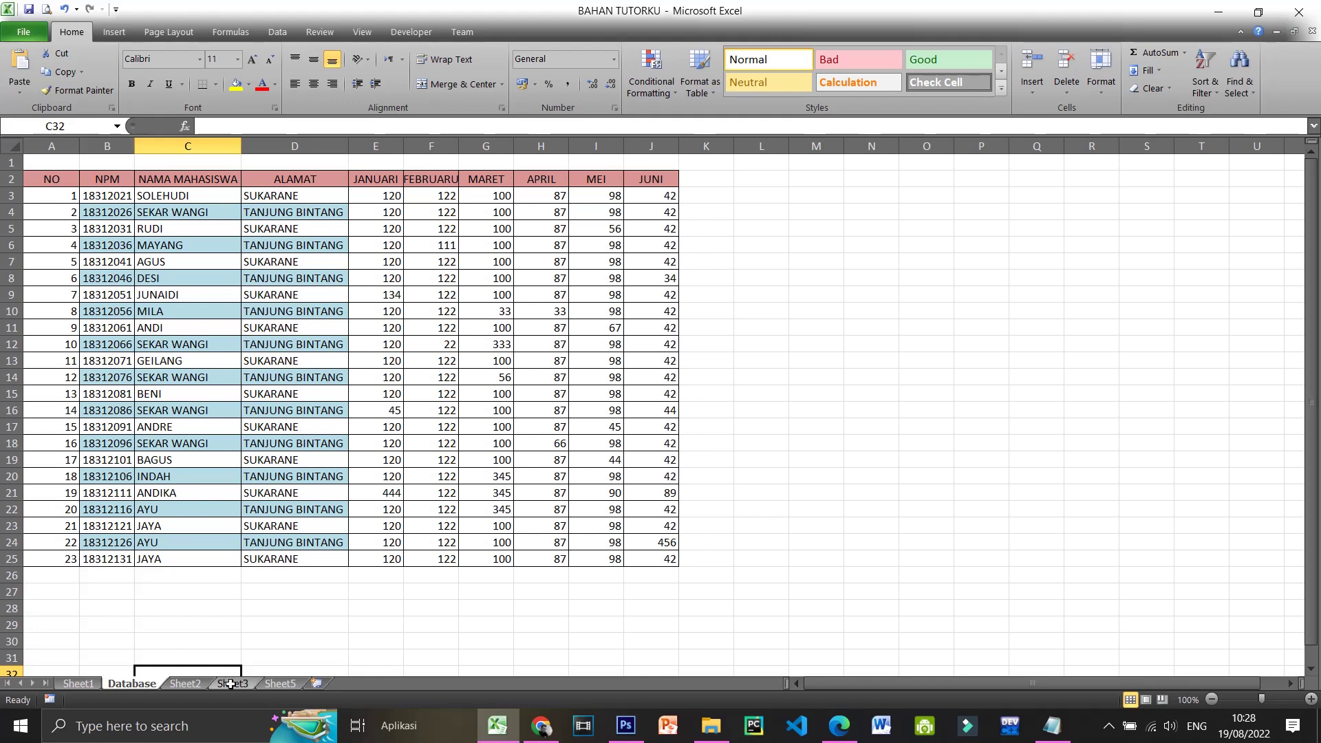
pyautogui.click(180, 685)
pyautogui.click(141, 686)
pyautogui.rightClick(138, 690)
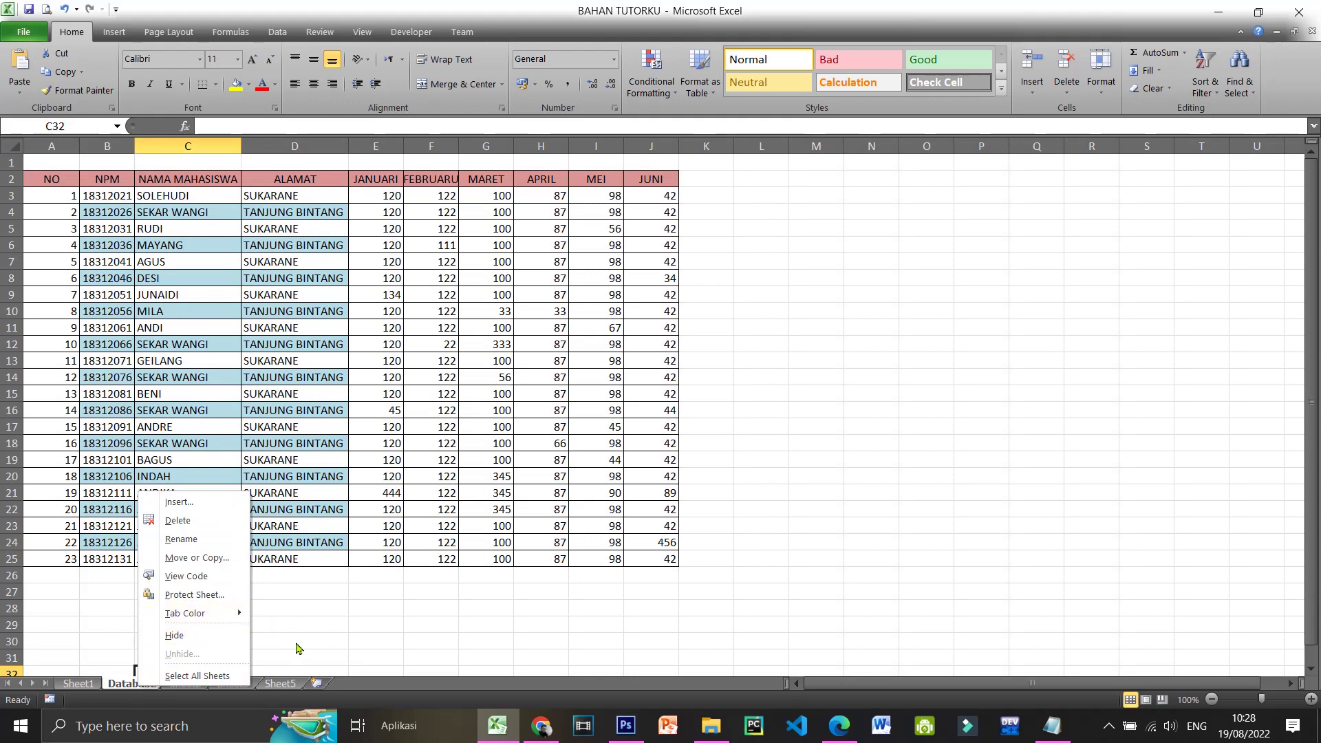
pyautogui.click(320, 637)
pyautogui.click(812, 591)
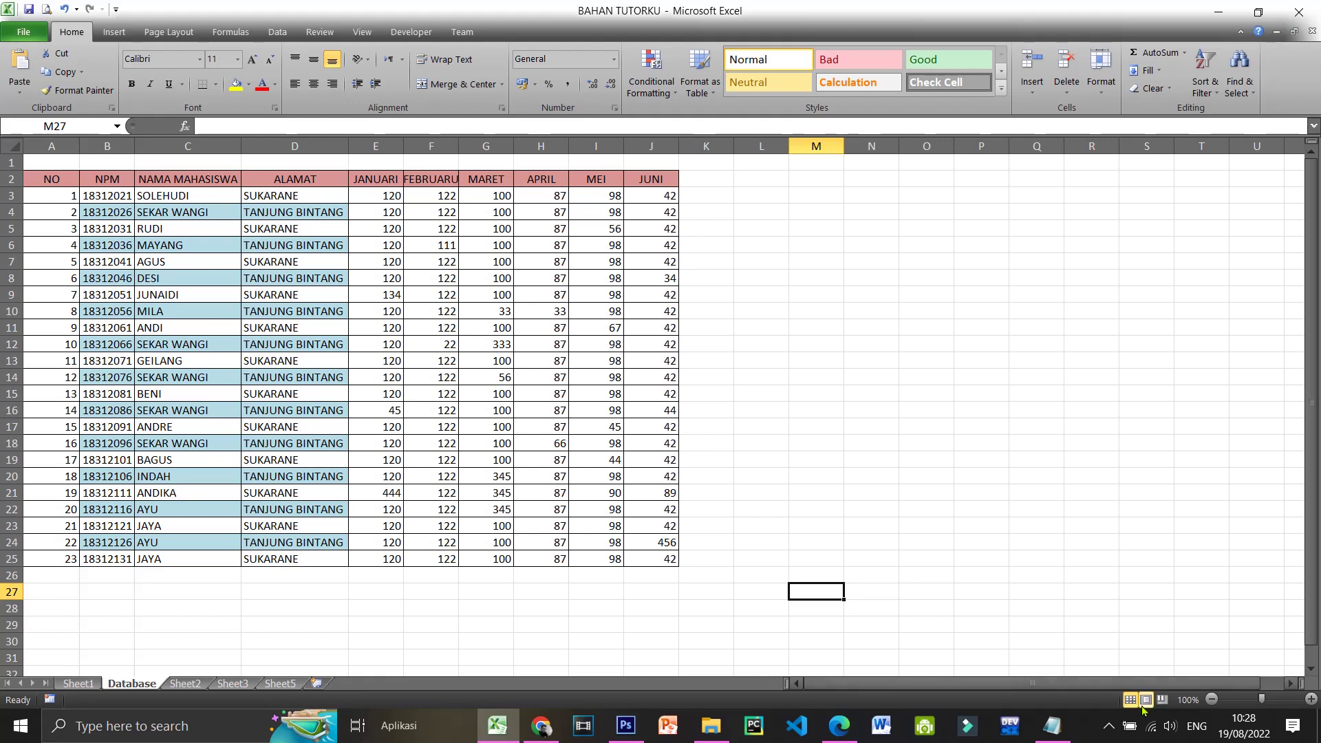
pyautogui.click(1108, 726)
pyautogui.click(1105, 659)
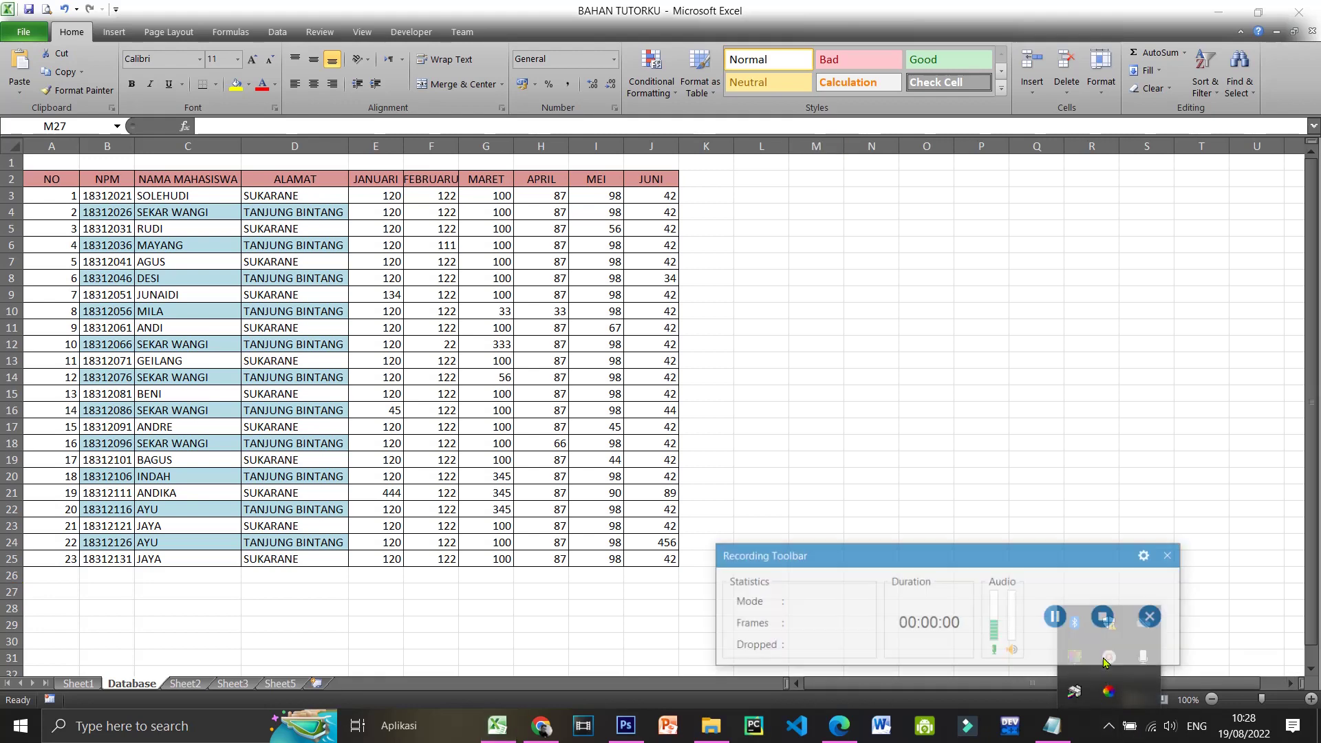